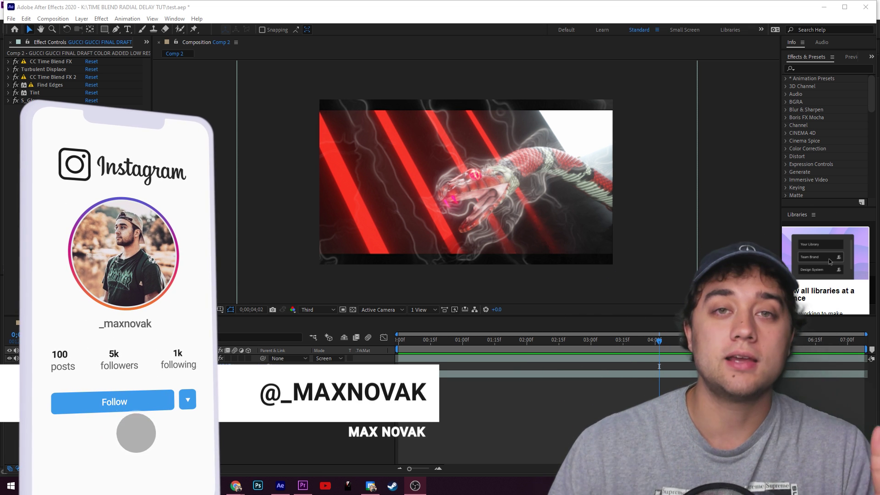
Scrub through the Comp 2 timeline to preview the glowing trail effect on the footage
left_click_drag(658, 342, 667, 349)
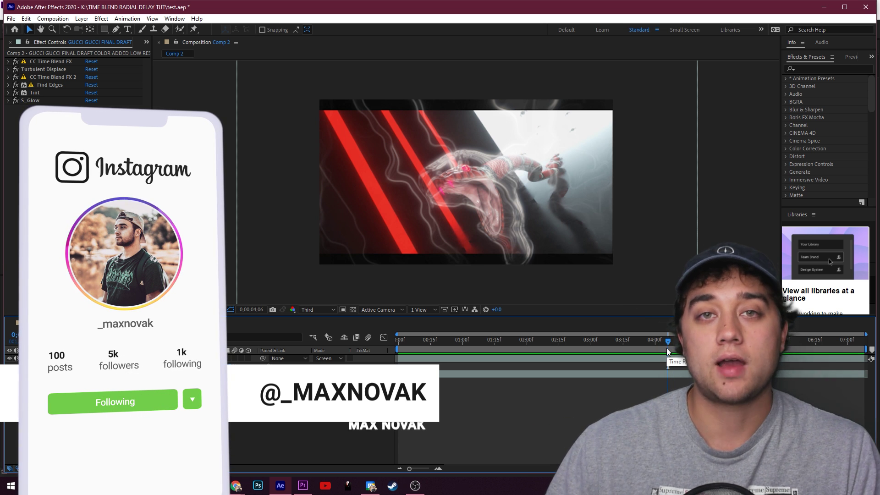
left_click_drag(667, 349, 441, 350)
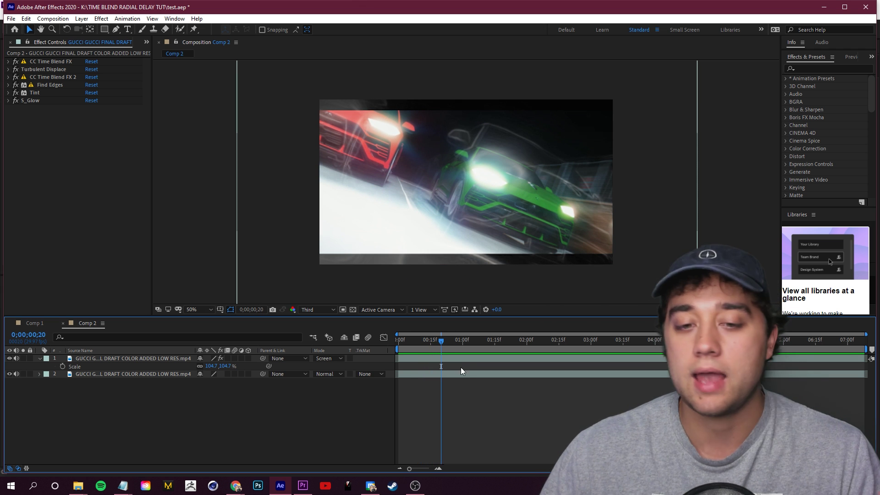
left_click(419, 348)
left_click_drag(419, 348, 425, 343)
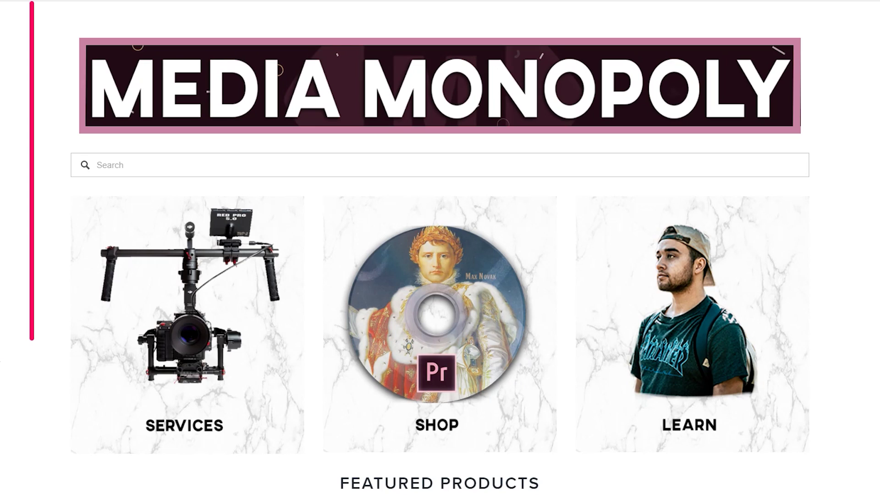
scroll(843, 262, "down", 6)
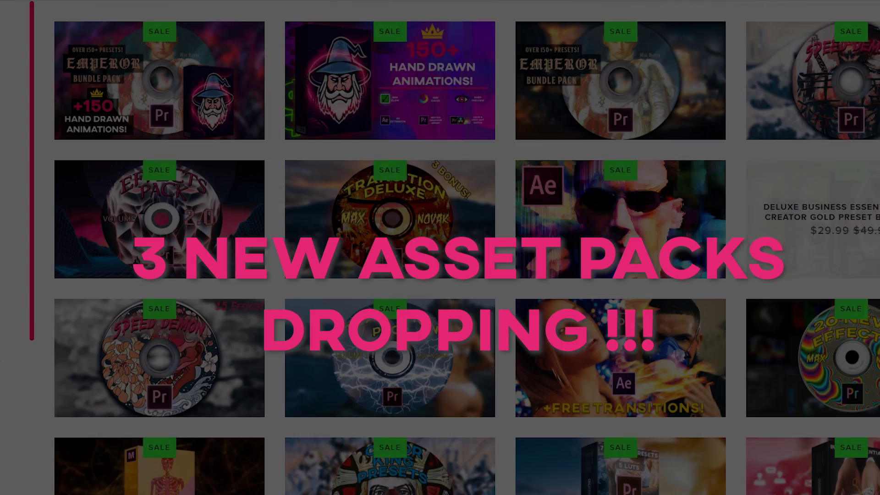
scroll(848, 257, "down", 5)
scroll(467, 247, "down", 11)
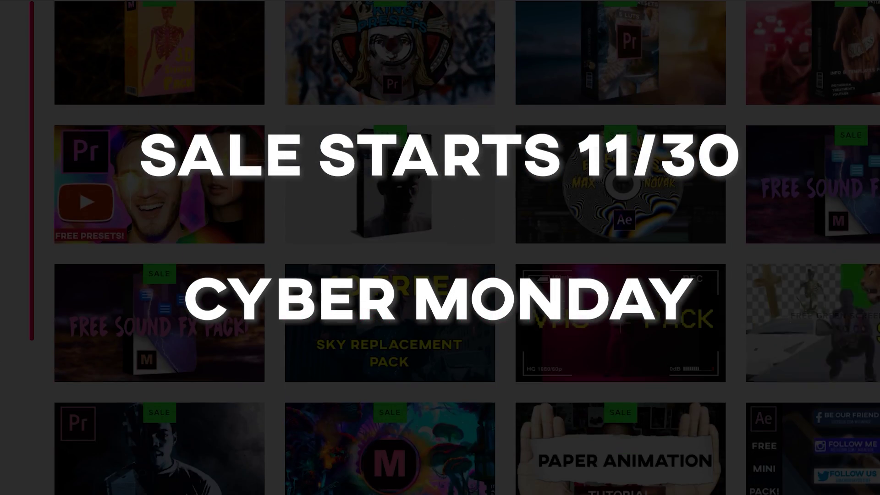
scroll(449, 247, "down", 5)
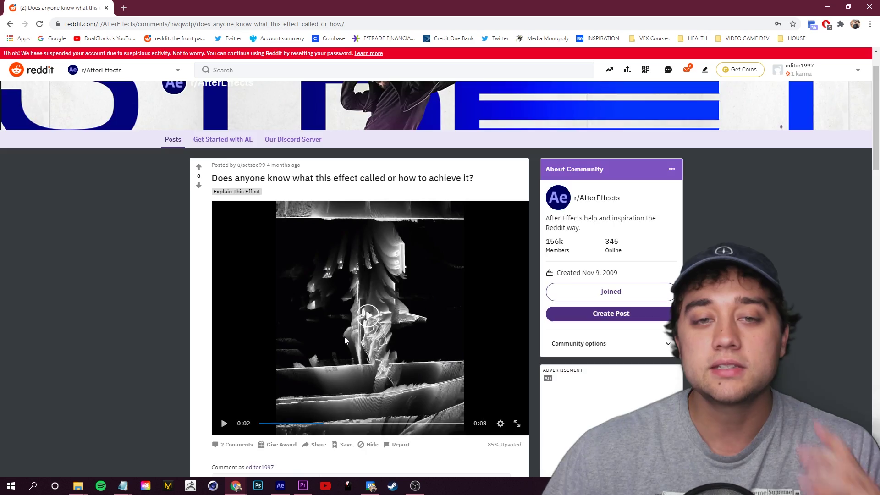
Play the reference effect video in the r/AfterEffects post on Reddit and enlarge it to full screen
scroll(345, 336, "down", 5)
scroll(213, 265, "up", 3)
scroll(213, 267, "up", 2)
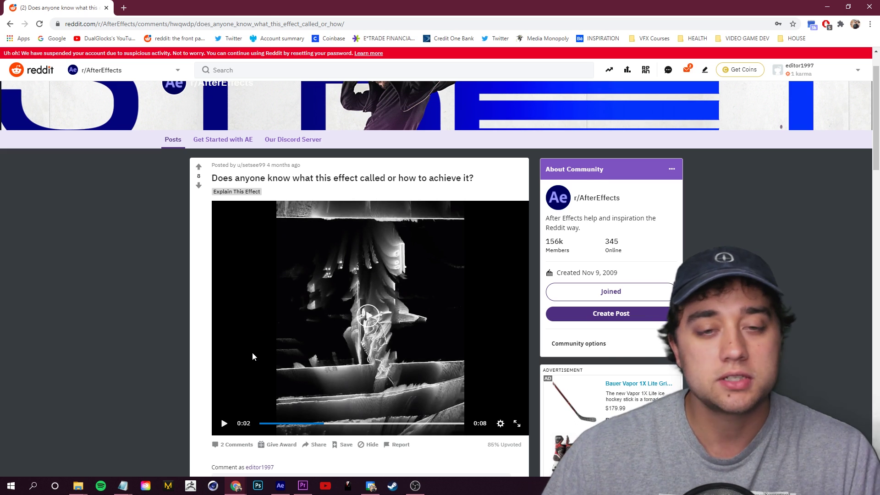
scroll(254, 362, "down", 1)
left_click(224, 377)
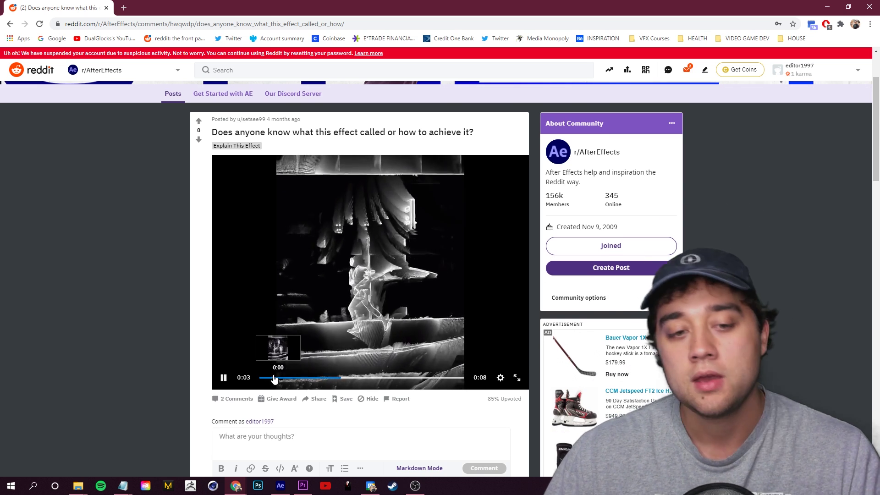
left_click(517, 377)
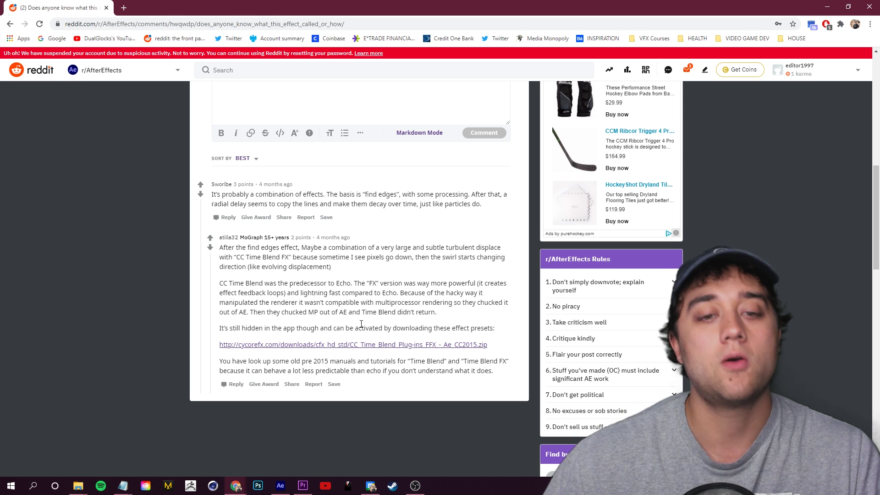
Follow the Cycore link in the Reddit comment and download the CC Time Blend Plug-ins FFX - CC 2015 (13.7) or later archive
left_click(401, 345)
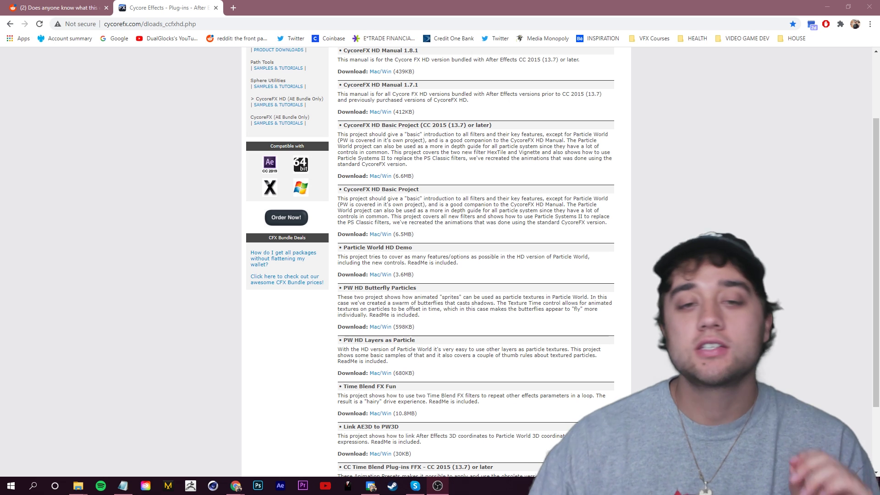
scroll(658, 199, "down", 2)
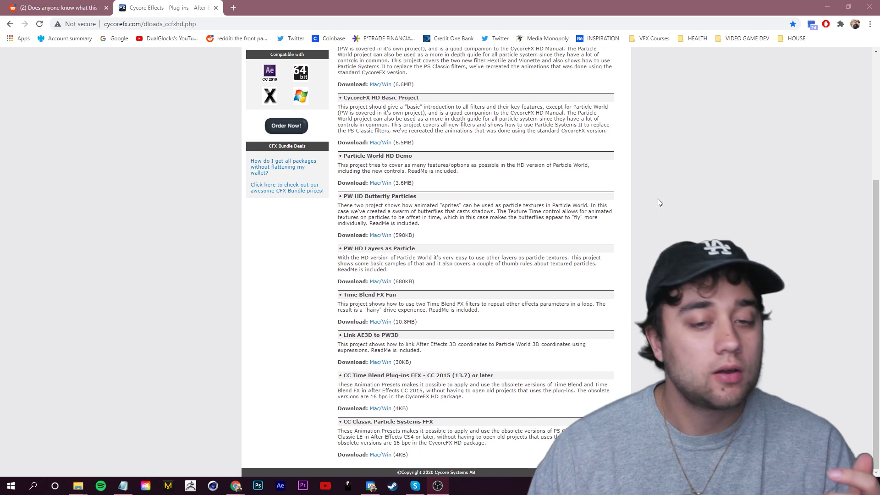
scroll(633, 215, "up", 1)
scroll(633, 215, "down", 1)
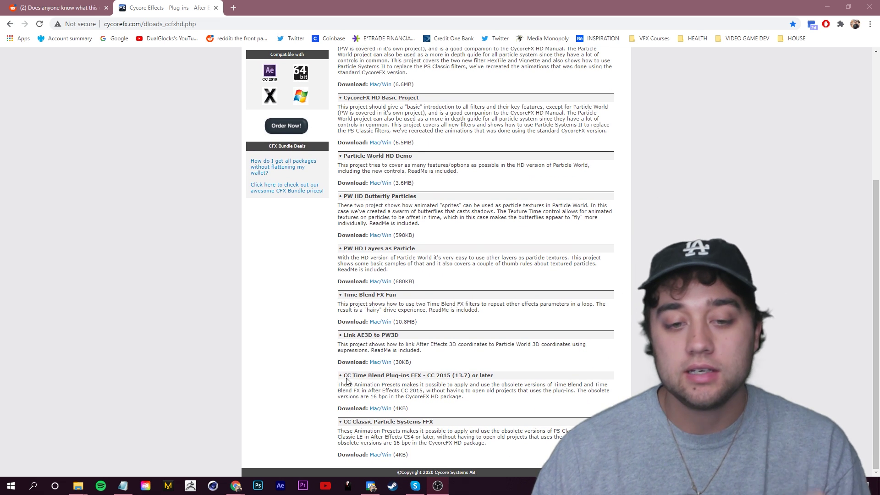
left_click(383, 411)
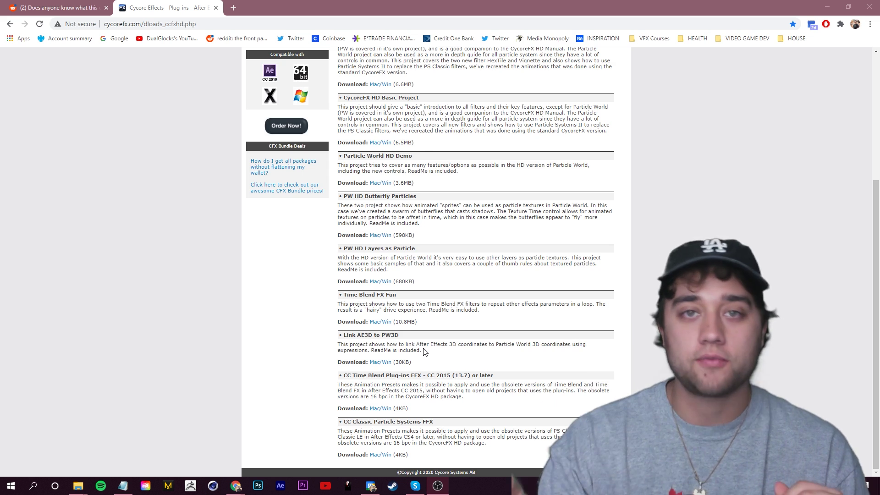
scroll(324, 355, "up", 5)
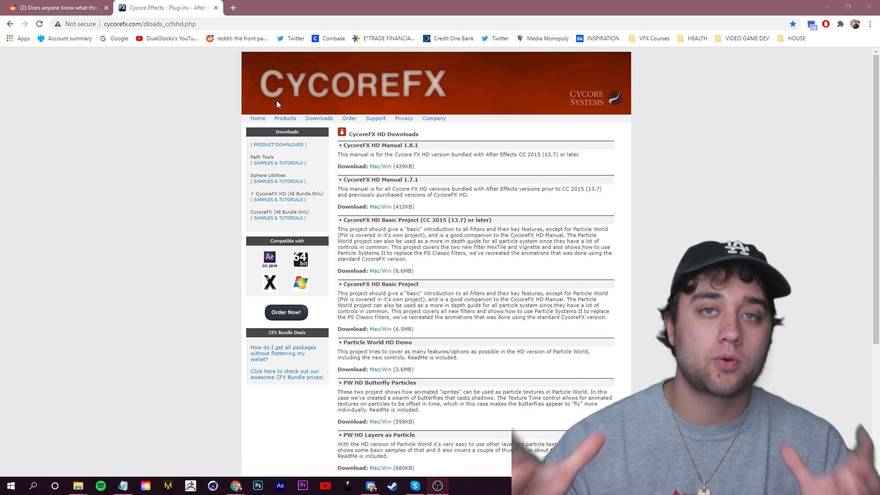
scroll(394, 374, "down", 5)
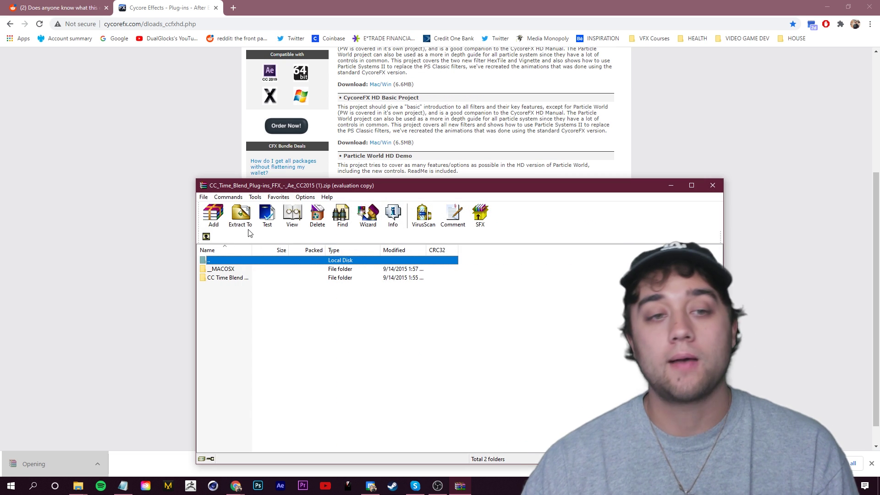
Extract the downloaded CC Time Blend Plug-ins archive to its suggested folder on the K: drive
left_click(242, 219)
left_click(509, 328)
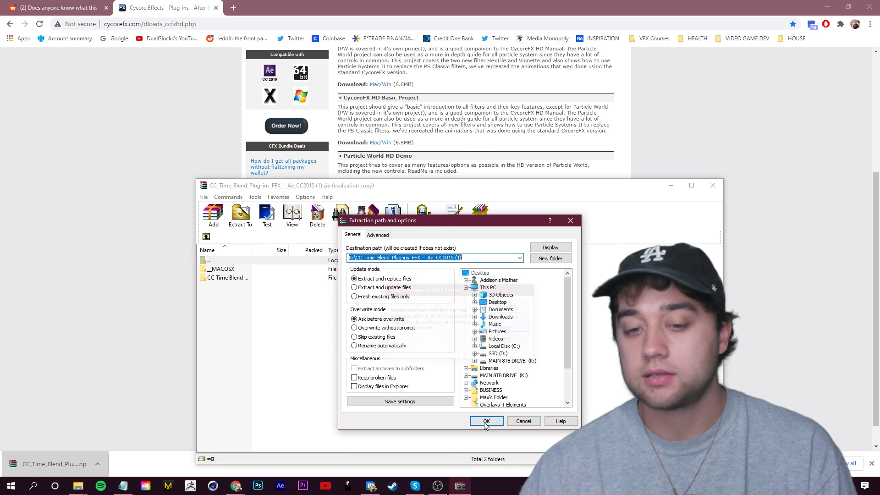
left_click(486, 421)
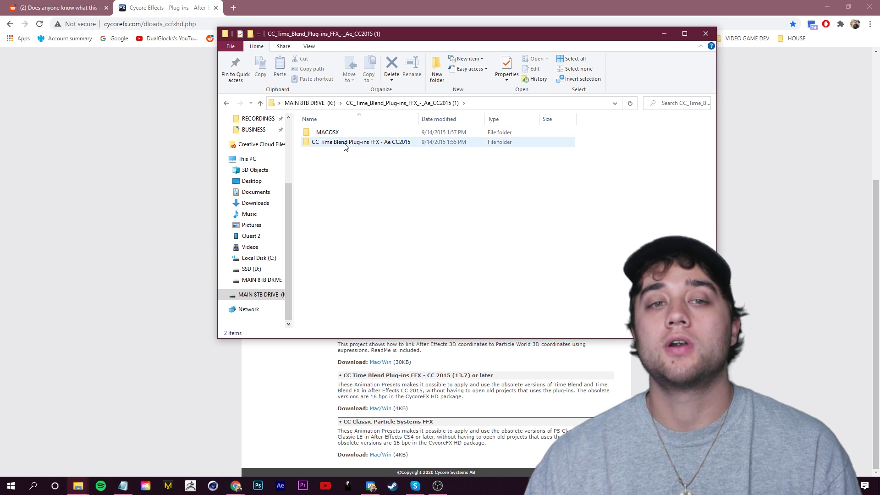
Open the extracted CC Time Blend Plug-ins FFX - Ae CC2015 folder and read the install locations in its ReadMe PDF, then close it
left_click(324, 143)
double_click(369, 145)
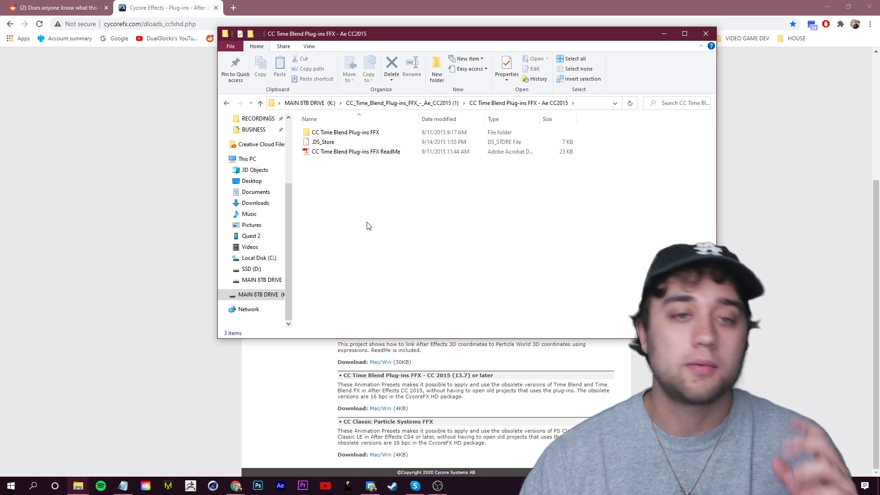
double_click(353, 134)
key("alt+Left")
double_click(345, 152)
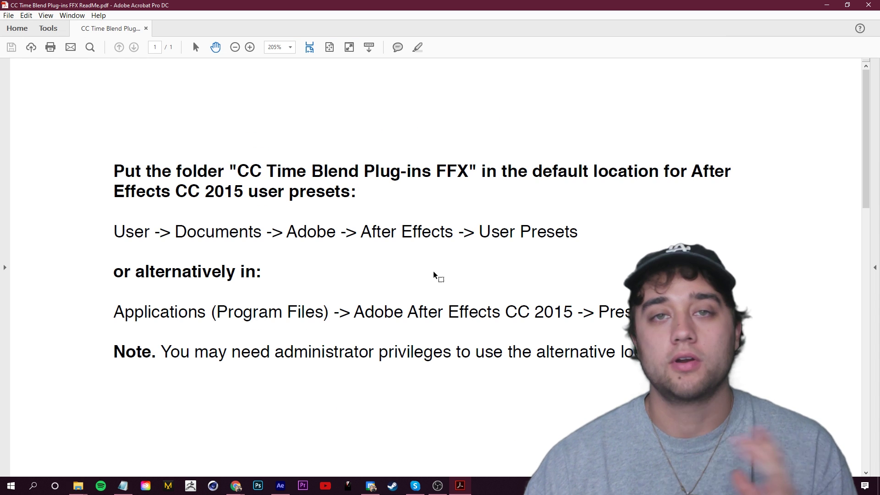
scroll(428, 263, "down", 4)
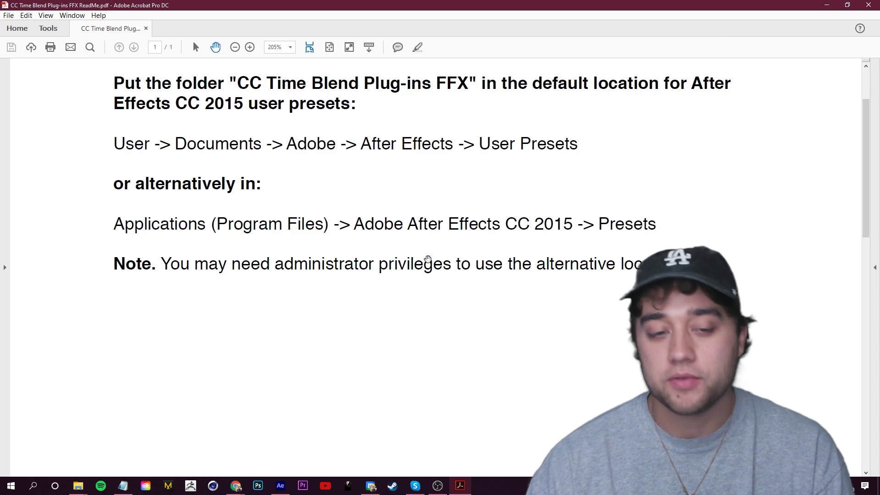
scroll(421, 257, "up", 4)
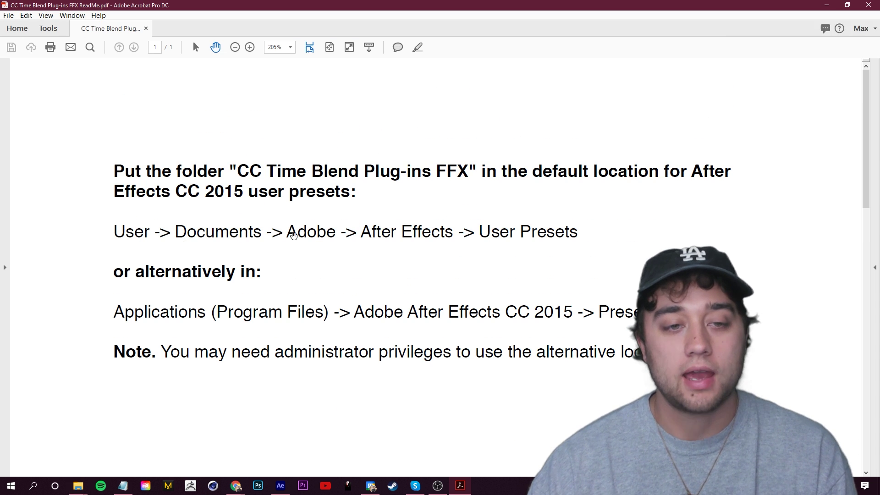
key("alt+F4")
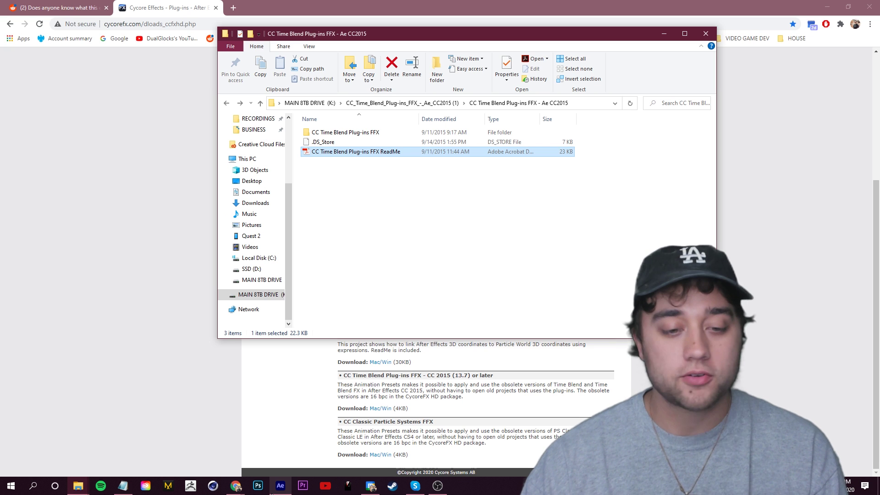
Open the Adobe After Effects 2020 file location, go to its Presets folder and select the CC Time Blend Plug-ins FFX folder
right_click(273, 489)
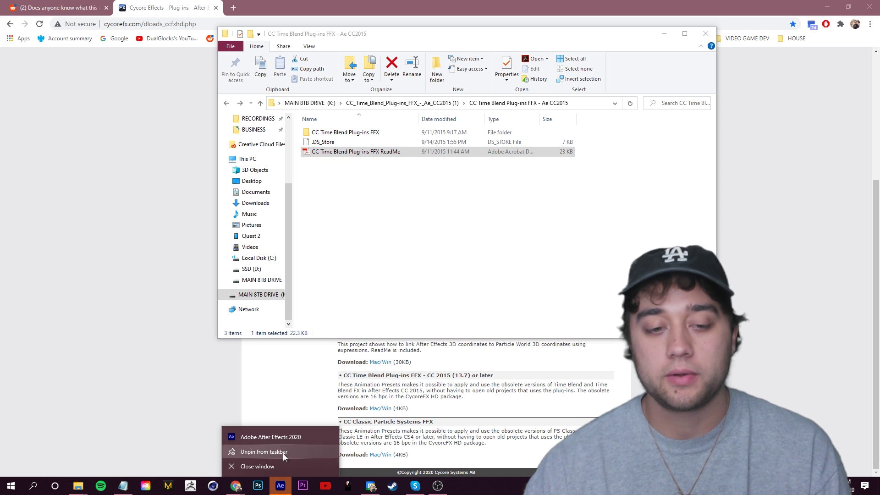
right_click(270, 437)
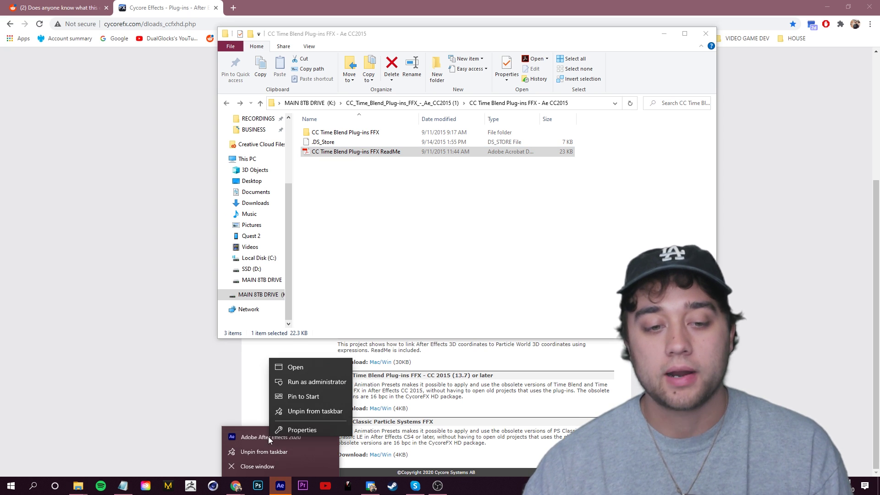
left_click(308, 434)
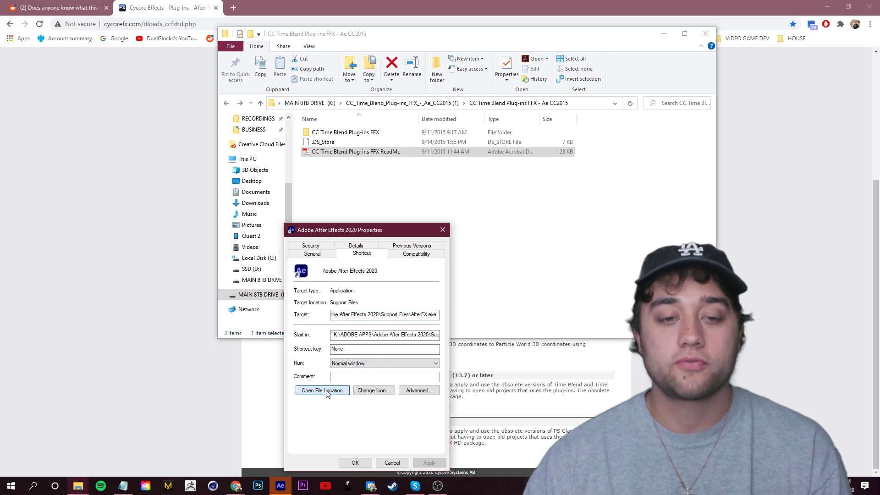
left_click(326, 392)
scroll(381, 230, "up", 10)
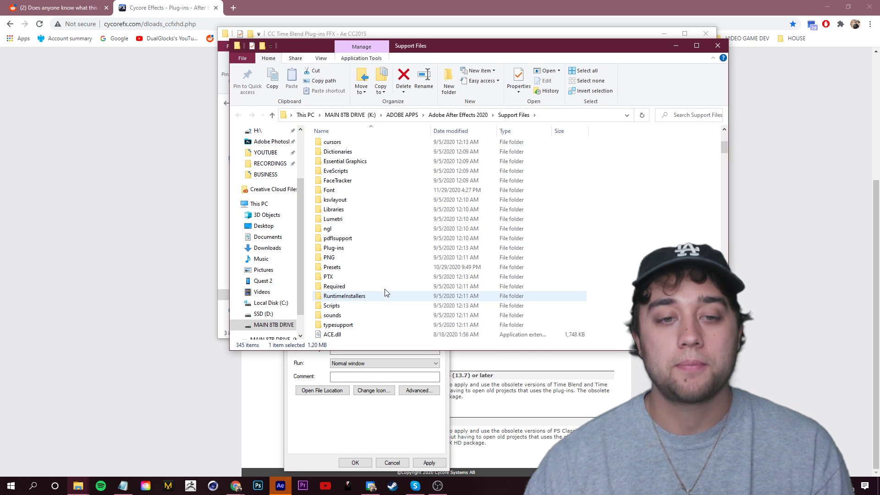
scroll(385, 292, "down", 1)
double_click(339, 237)
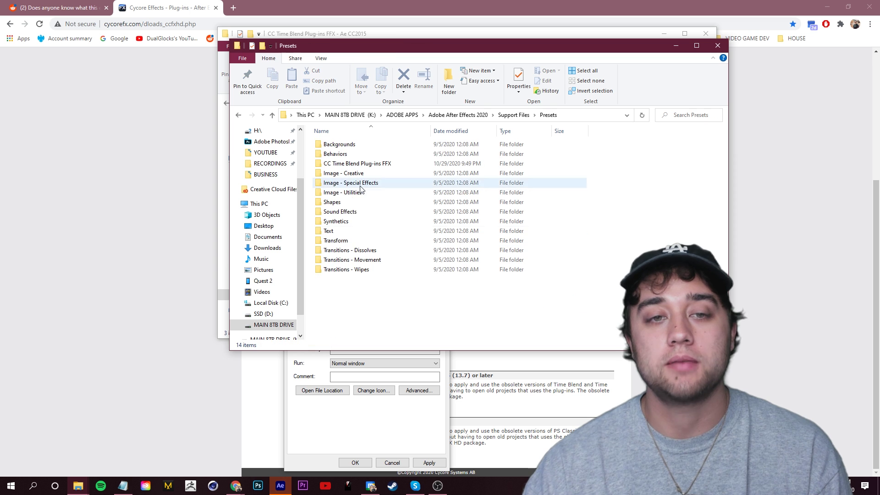
left_click(376, 165)
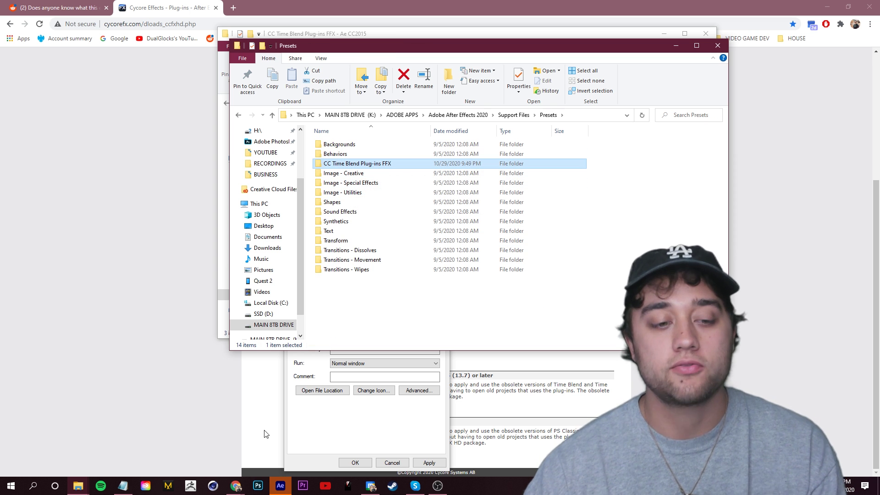
Bring the extracted folder's window below the Presets listing and select the CC Time Blend Plug-ins FFX folder in it
left_click(78, 486)
left_click(29, 456)
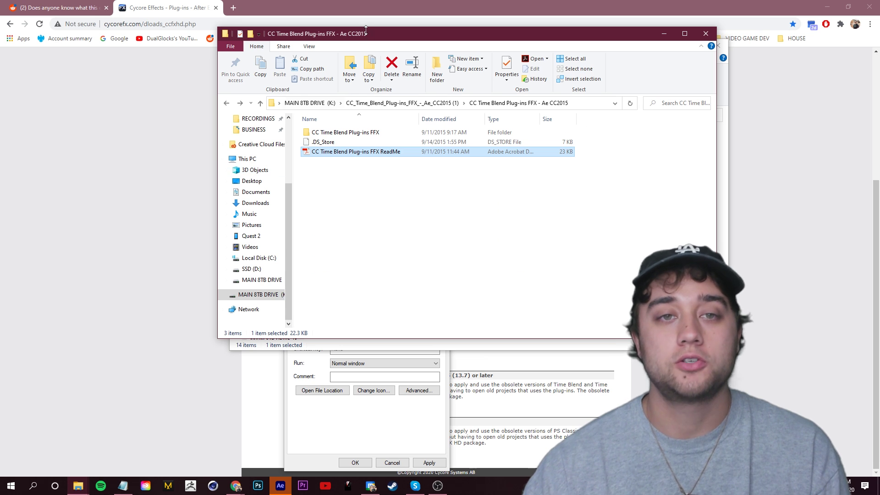
left_click_drag(366, 30, 288, 204)
left_click(282, 308)
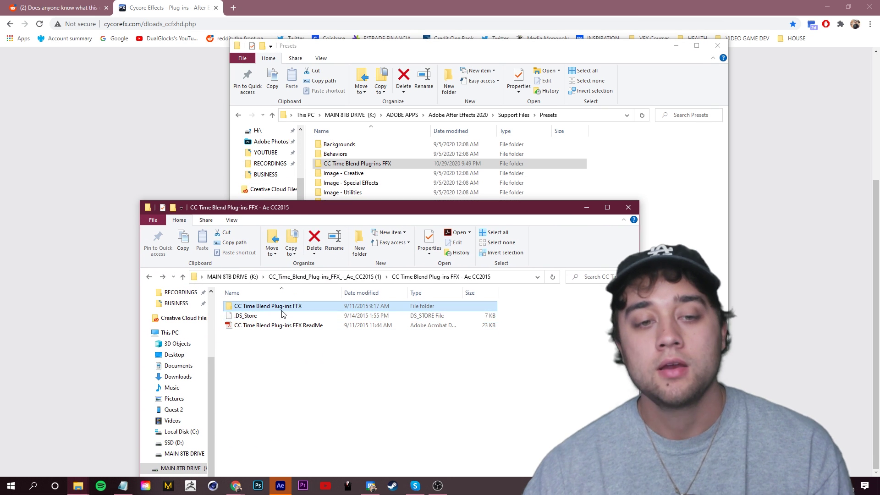
left_click(667, 233)
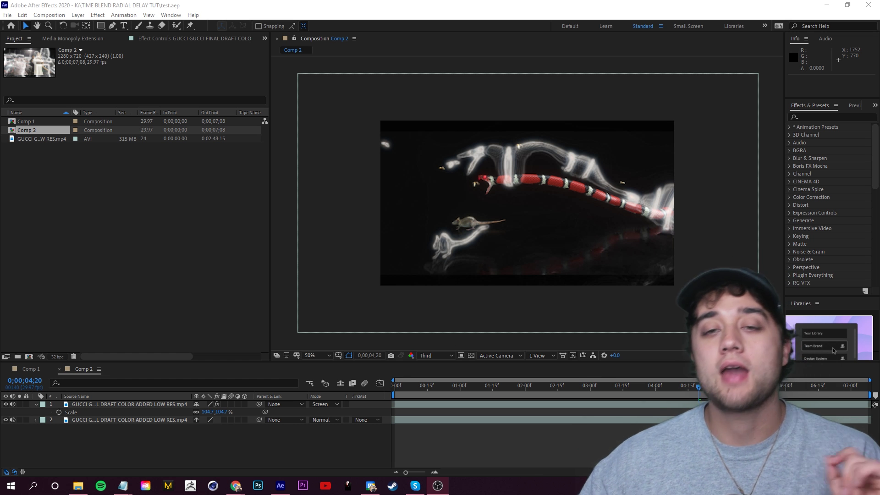
In After Effects, create a new composition containing the GUCCI footage, duplicate its layer and play the preview
mouse_move(687, 392)
left_mouse_down()
mouse_move(676, 393)
mouse_move(690, 394)
left_mouse_up()
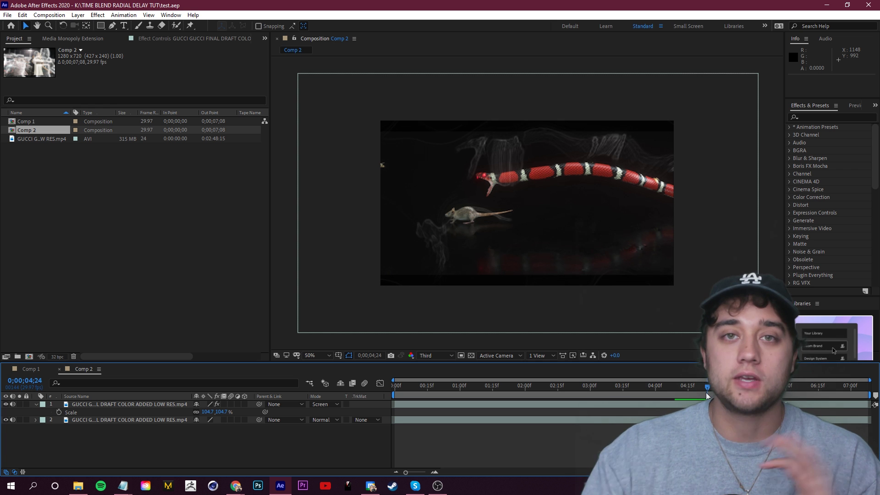
left_click(237, 51)
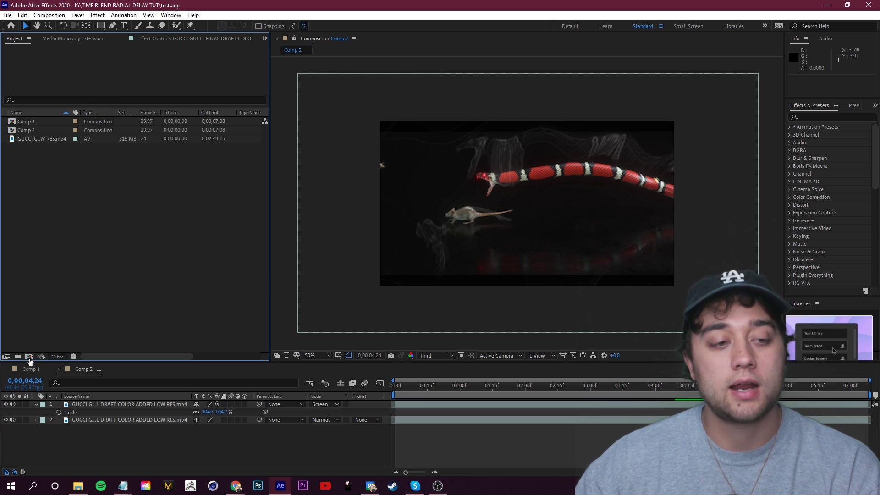
key("ctrl+n")
left_click(205, 233)
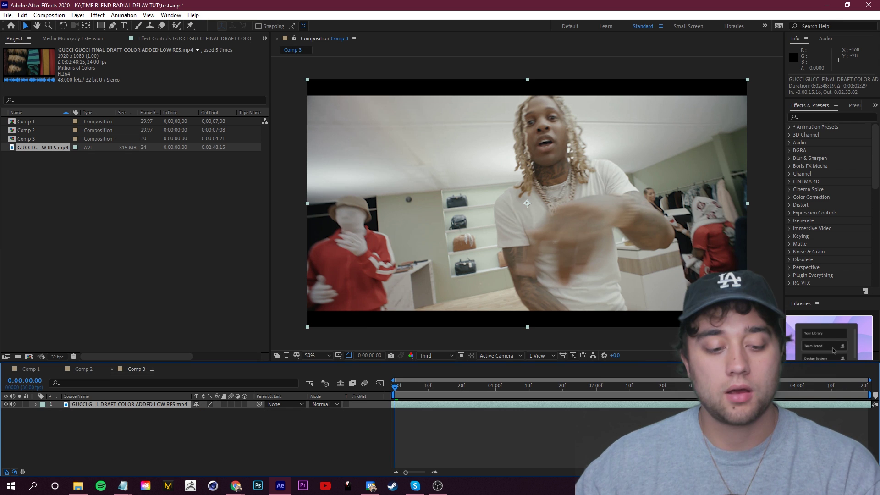
key("ctrl+d")
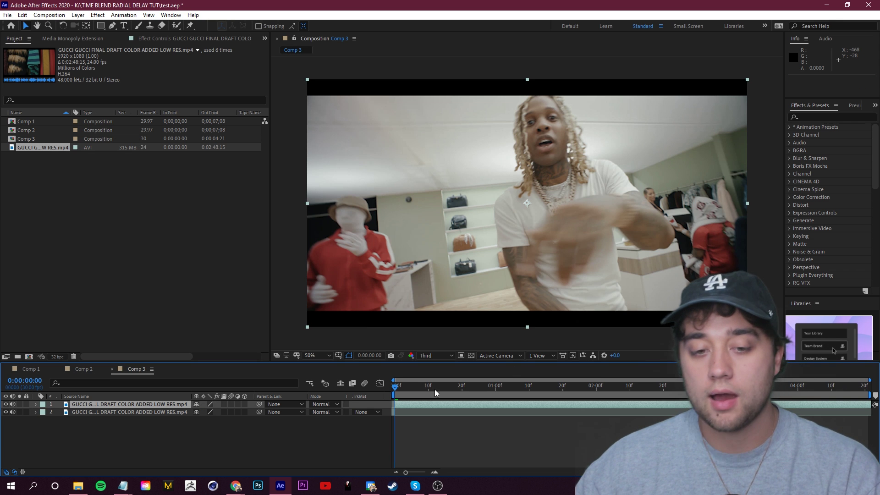
key("space")
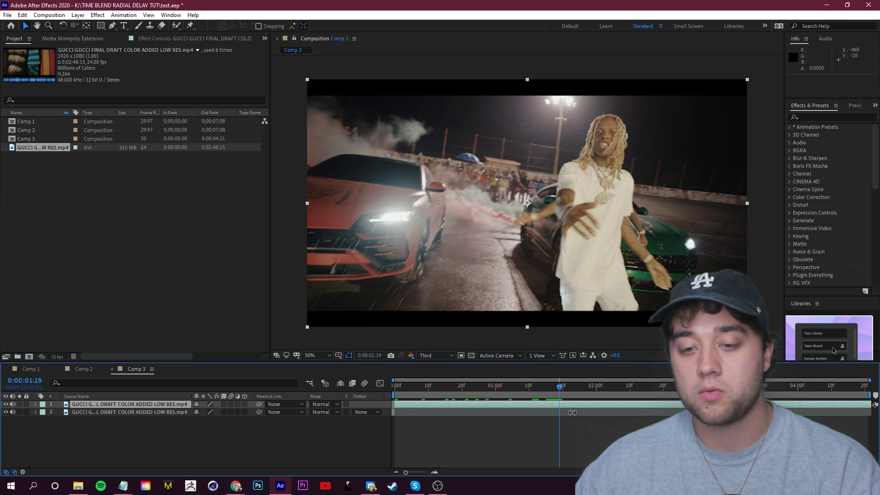
Cut the footage down to a single layer ending at 0:00:01:19 and apply the CC Time Blend preset to it
key("ctrl+d")
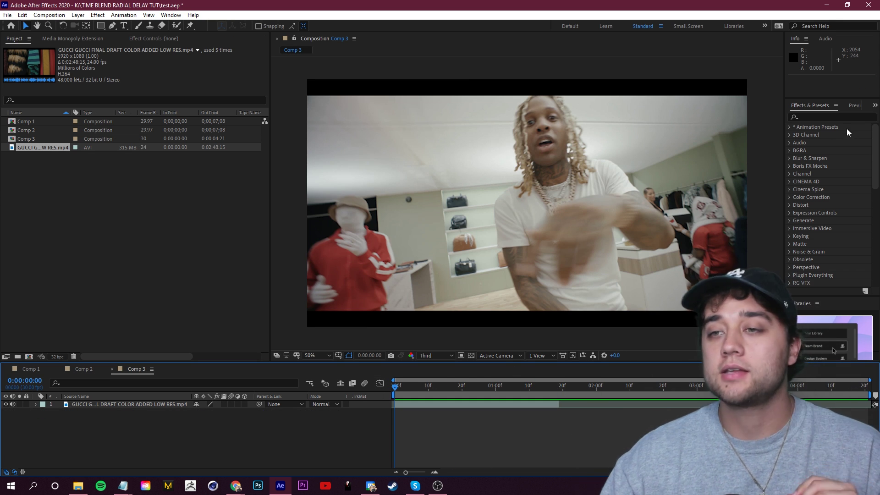
left_click(815, 116)
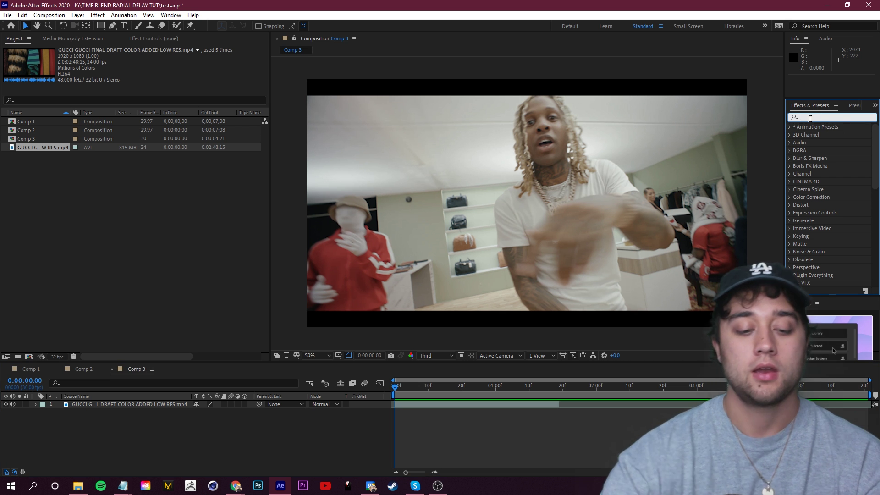
type("cc time")
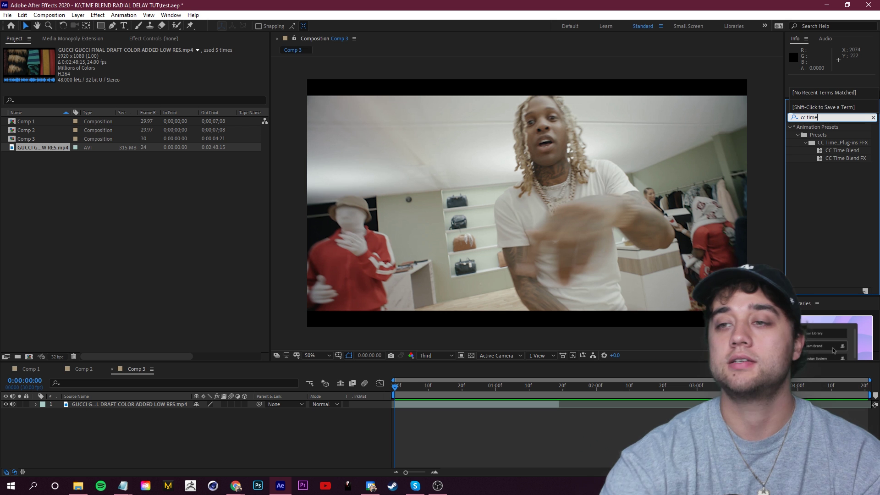
key("Return")
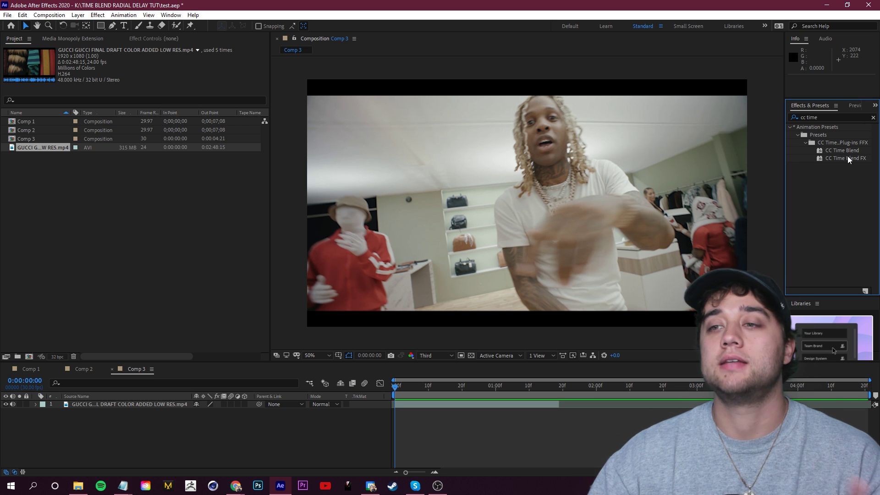
left_click(848, 158)
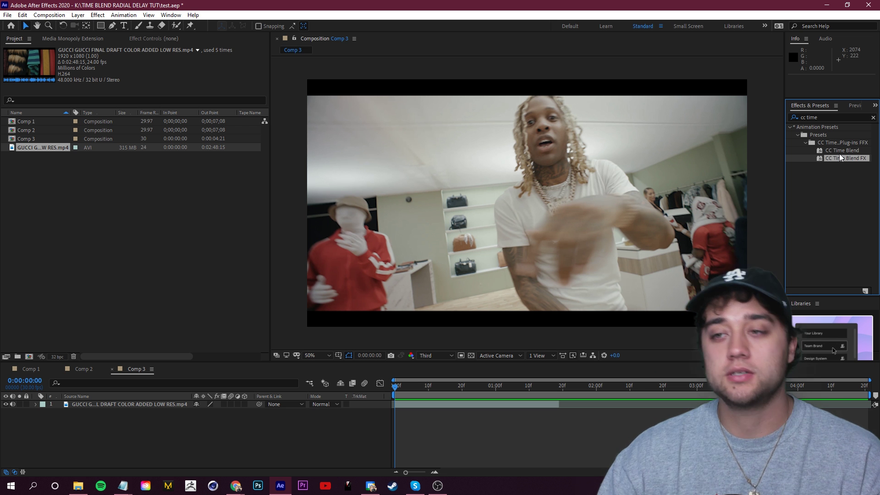
left_click_drag(838, 152, 215, 394)
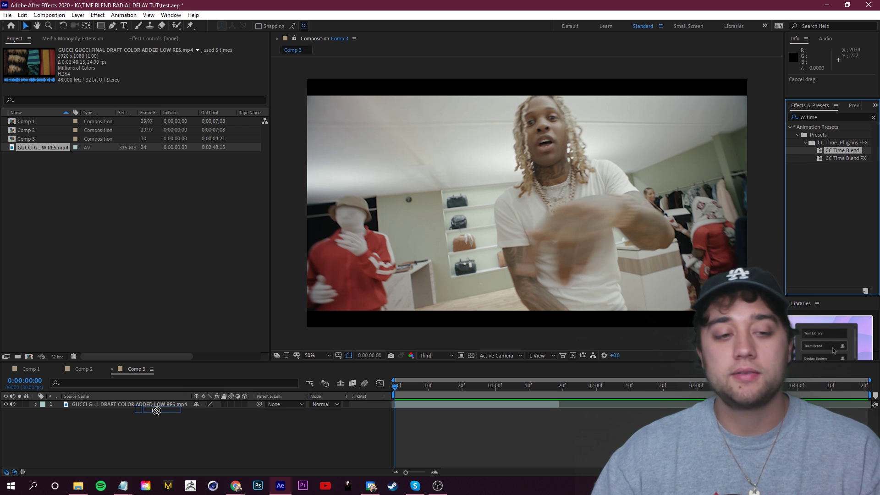
left_click_drag(157, 410, 150, 403)
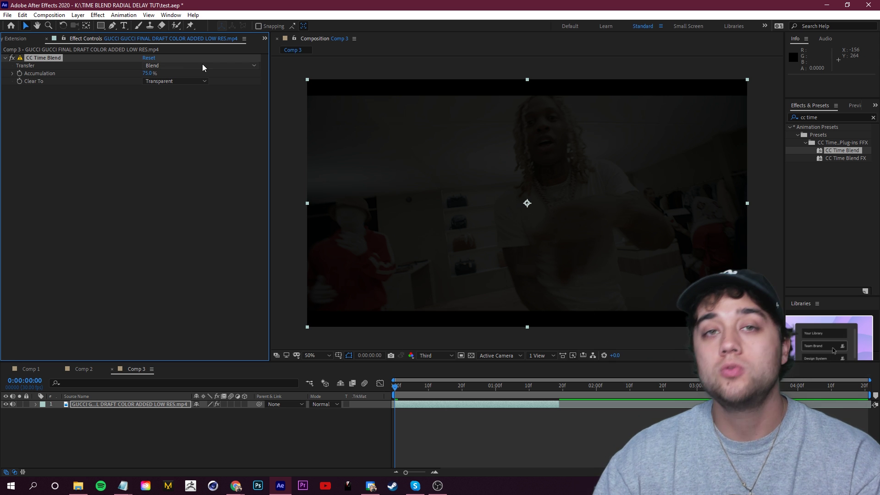
Play and scrub the composition repeatedly from its beginning to examine the CC Time Blend trails in Blend mode
left_click(111, 136)
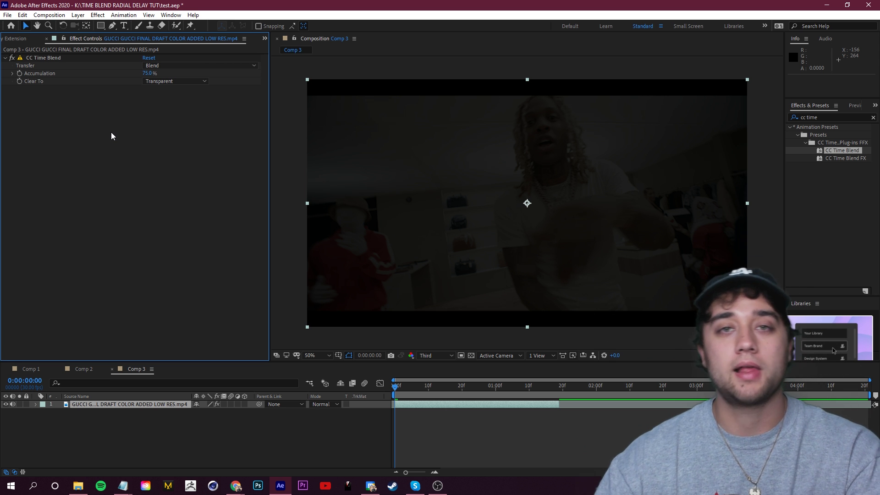
key("space")
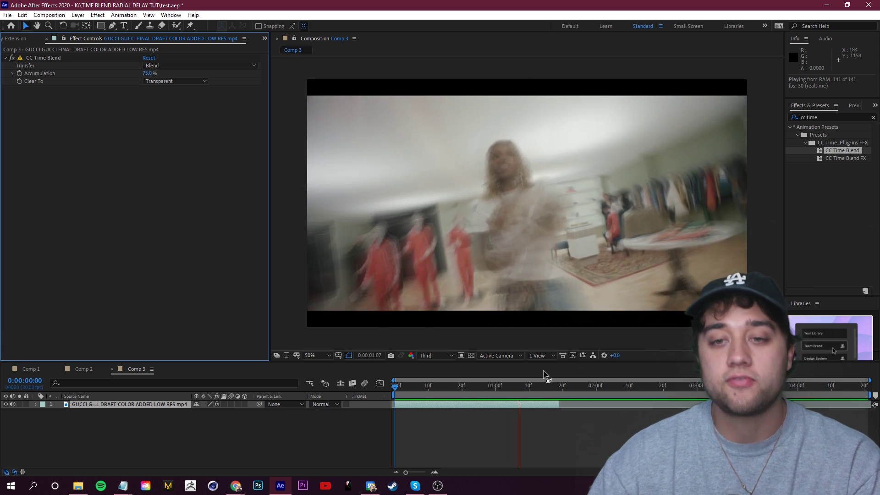
key("space")
left_click_drag(562, 388, 392, 386)
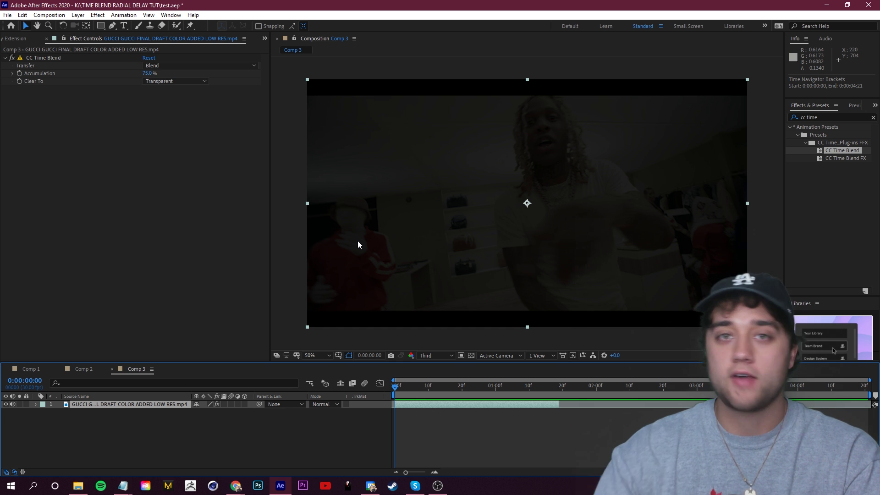
key("space")
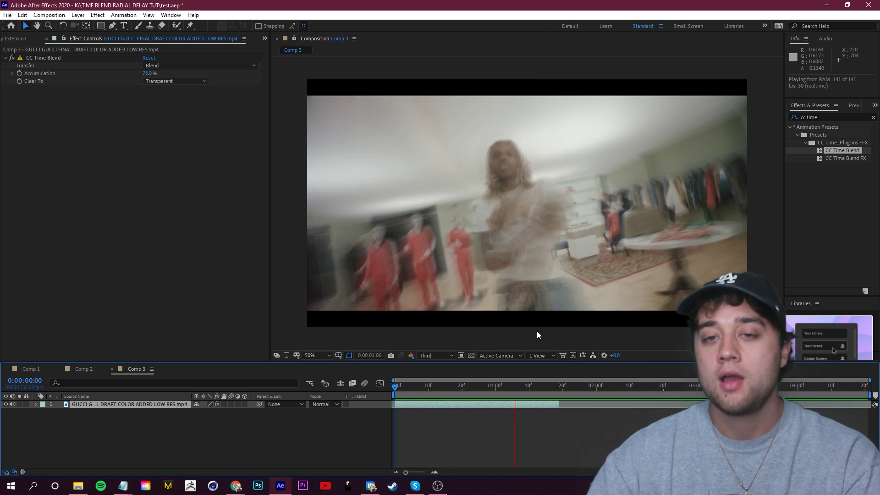
key("space")
left_click_drag(556, 387, 365, 397)
key("space")
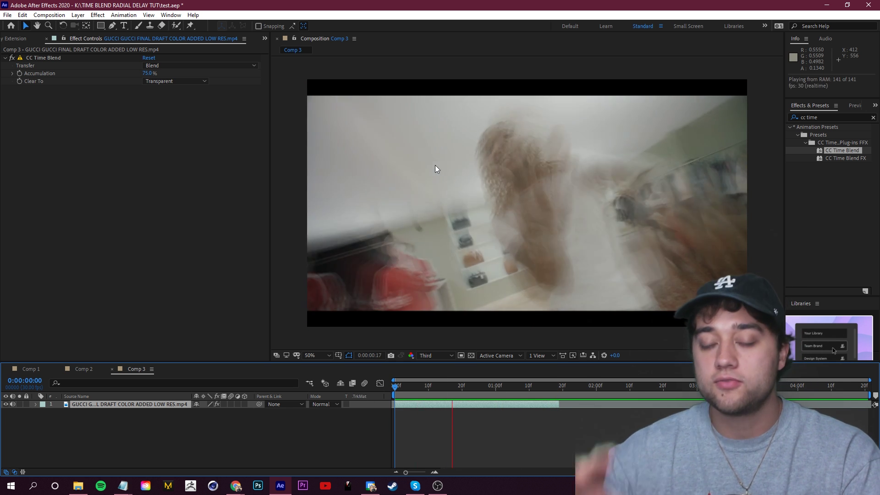
key("space")
key("space")
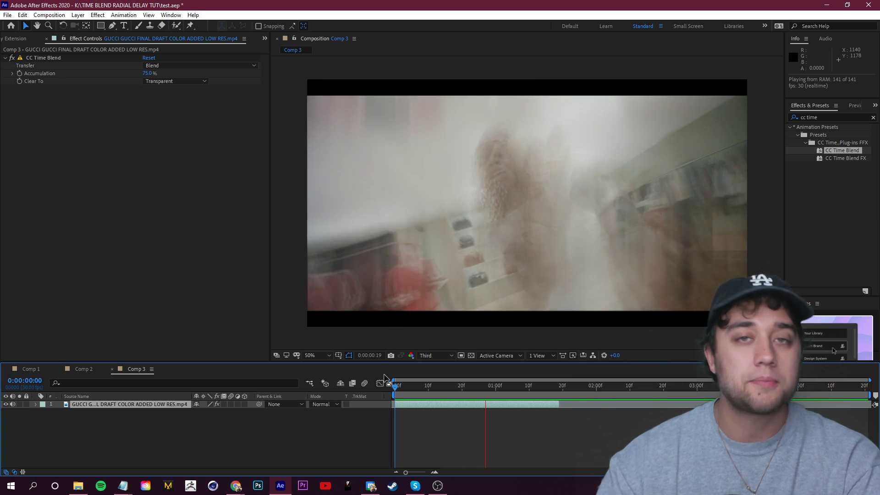
key("space")
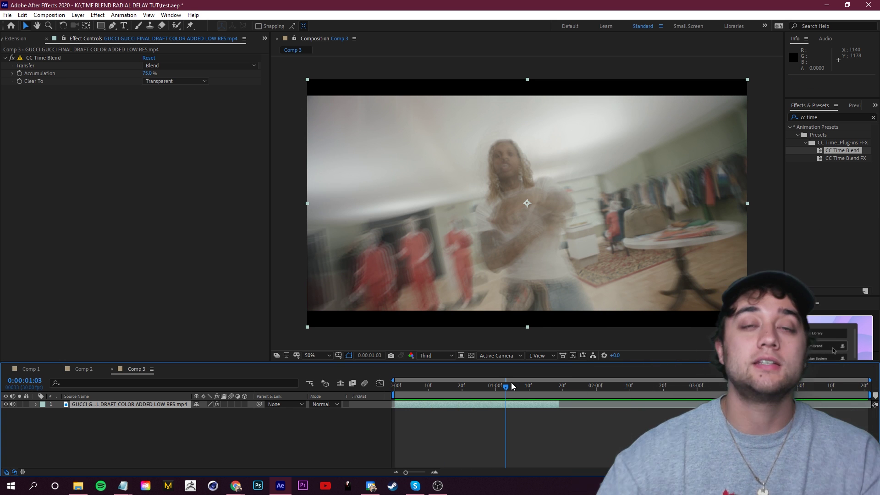
left_click(416, 391)
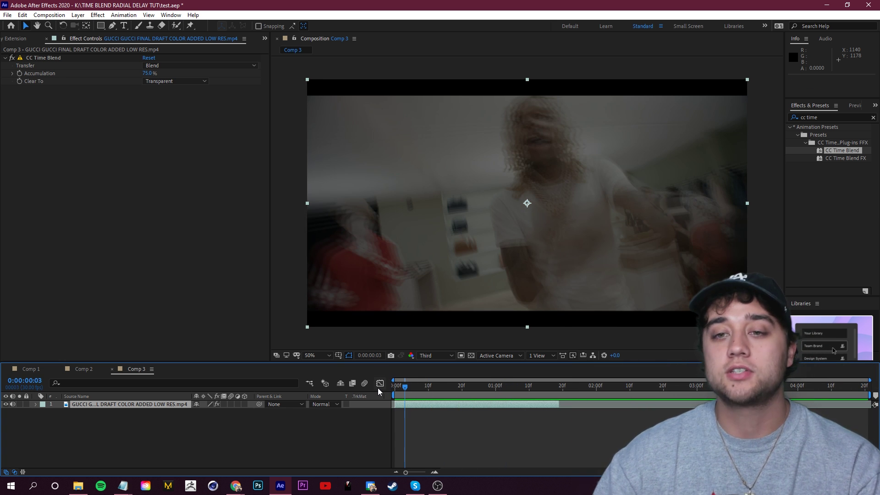
key("space")
key("space")
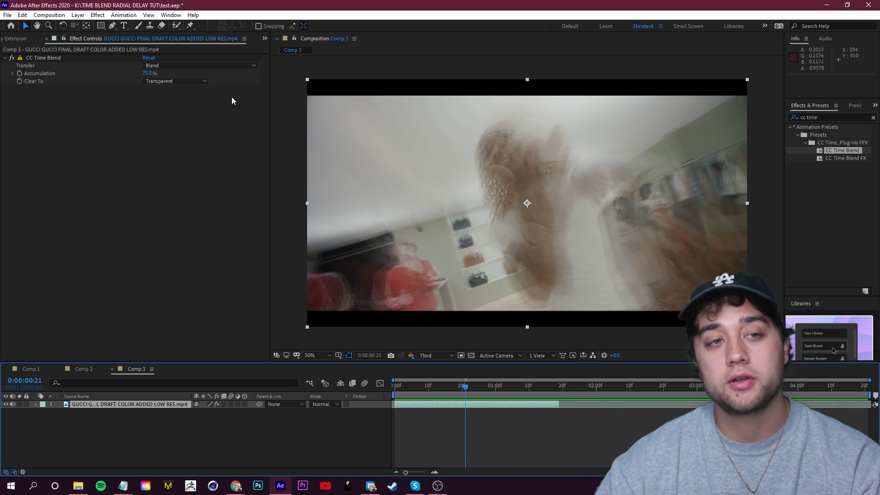
Set CC Time Blend's Transfer to Darken and Accumulation to 72%, and preview the clip
left_click(190, 65)
left_click(198, 116)
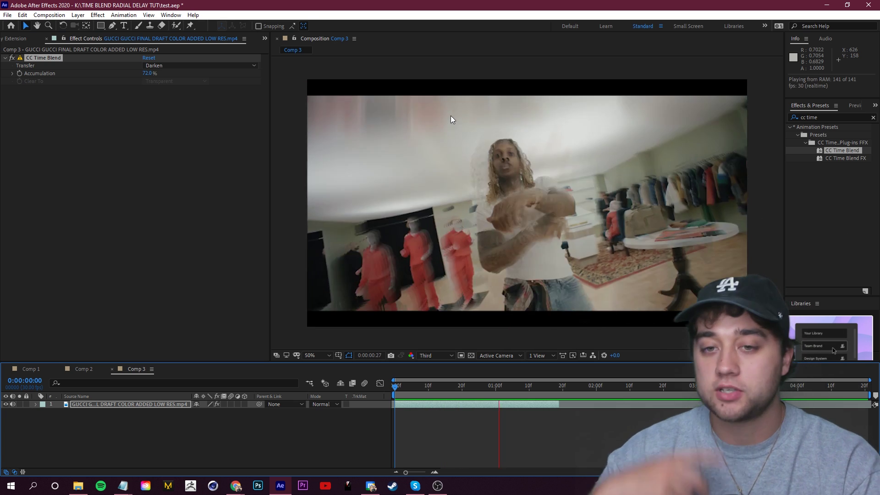
key("space")
left_click_drag(554, 390, 505, 402)
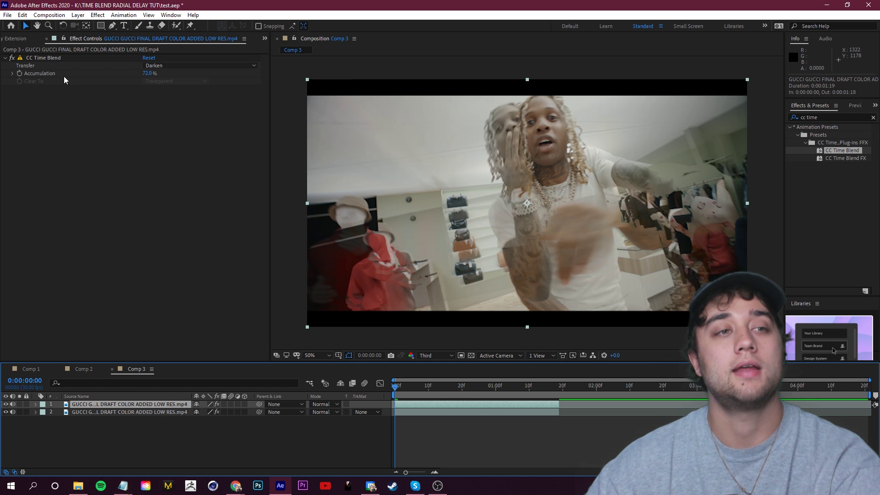
Replace CC Time Blend with the CC Time Blend FX preset on the upper copy of the footage layer
left_click(51, 58)
key("Delete")
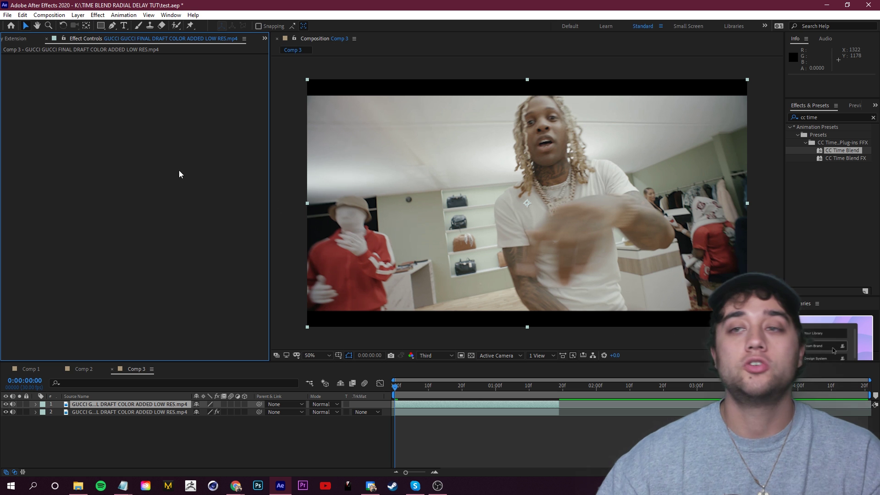
left_click_drag(830, 159, 166, 406)
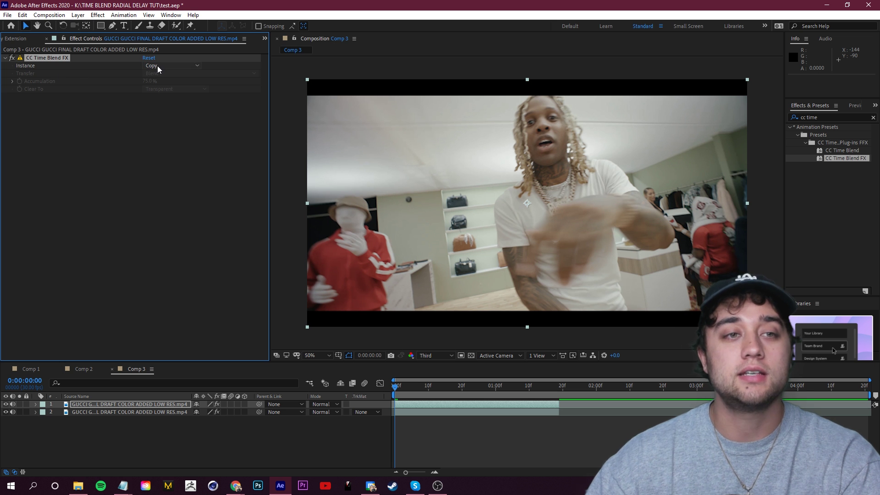
left_click(175, 66)
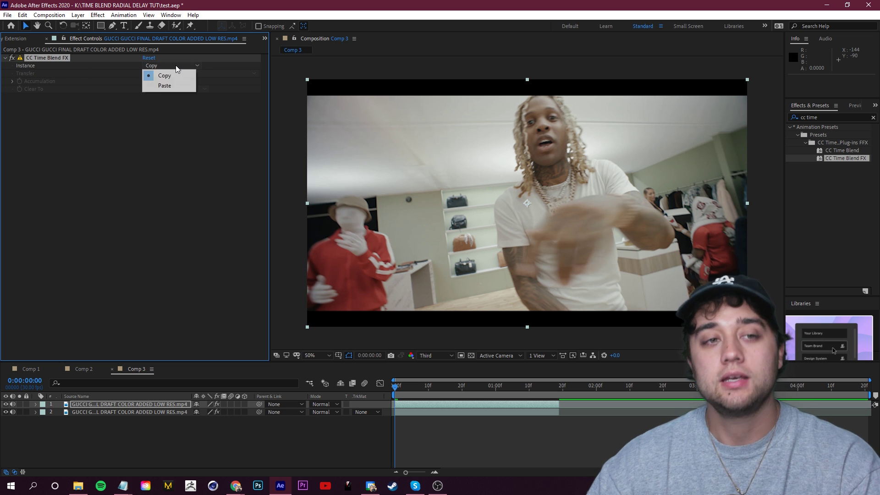
left_click(189, 164)
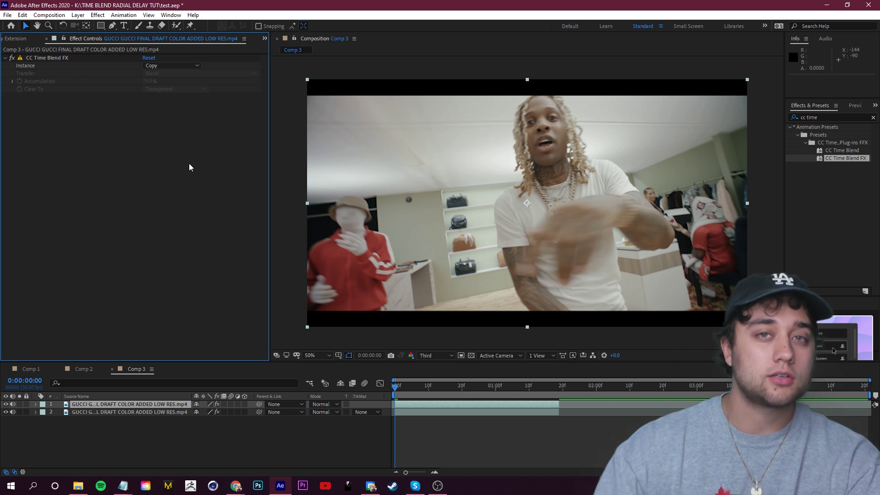
Duplicate the CC Time Blend FX effect, setting the first one's Instance to Paste and keeping the second on Copy
left_click(65, 60)
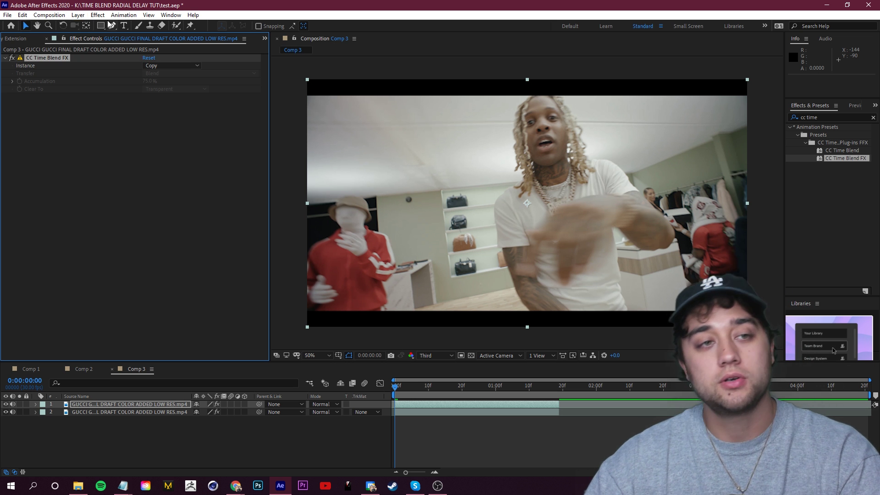
left_click(22, 15)
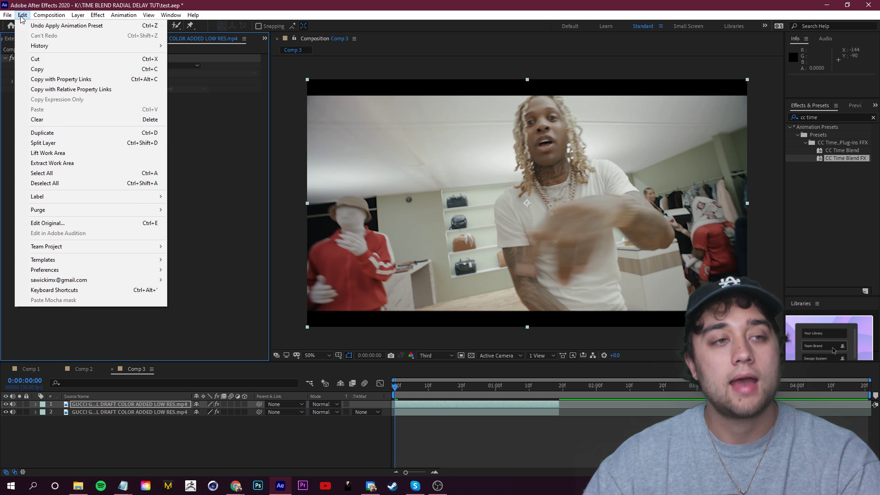
left_click(67, 133)
left_click(88, 126)
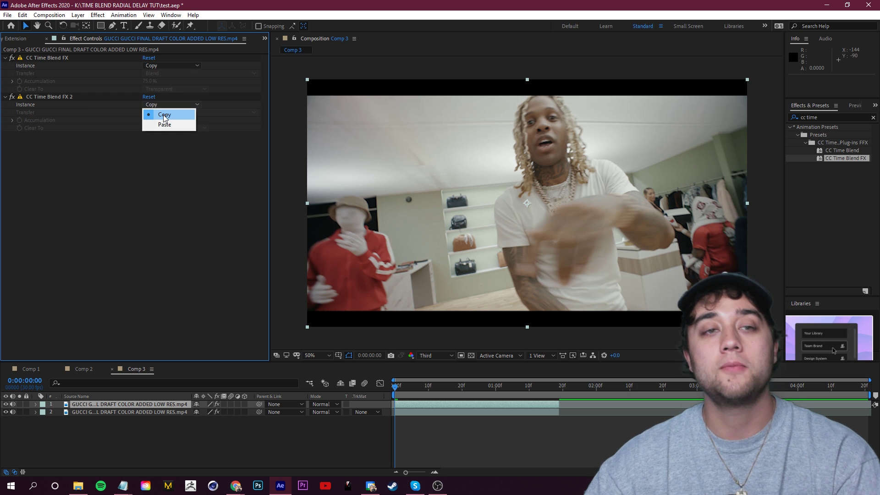
left_click(163, 115)
left_click(176, 65)
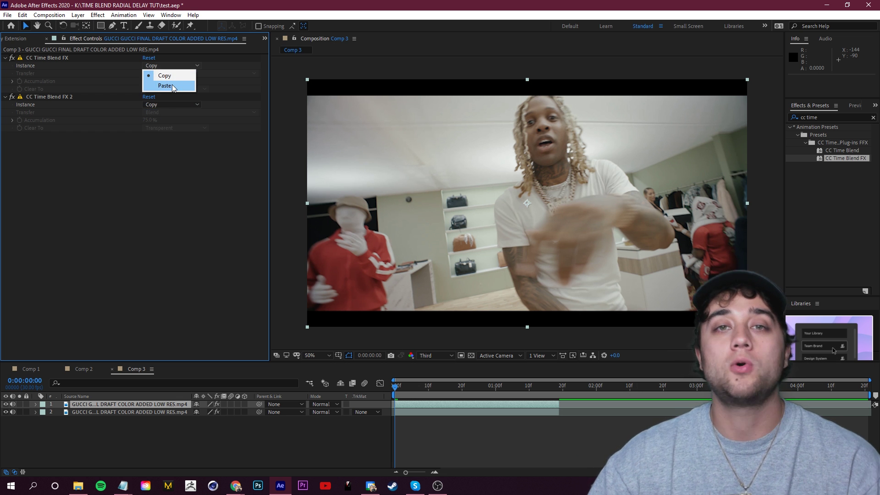
left_click(172, 86)
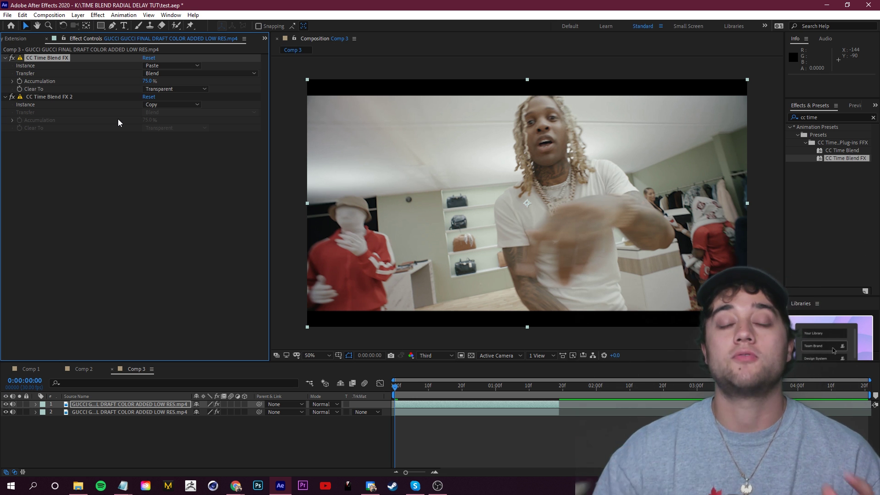
Insert the Optics Compensation effect between the two CC Time Blend FX effects and switch off the first CC Time Blend FX
left_click(830, 117)
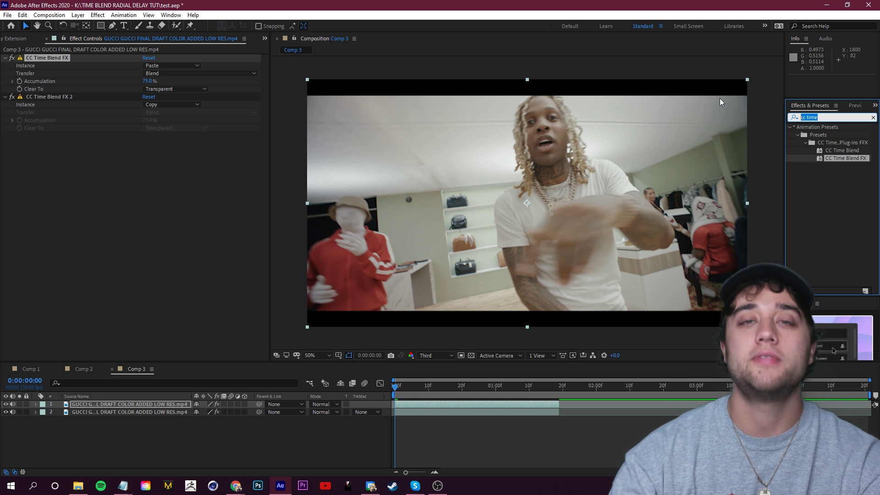
type("optics")
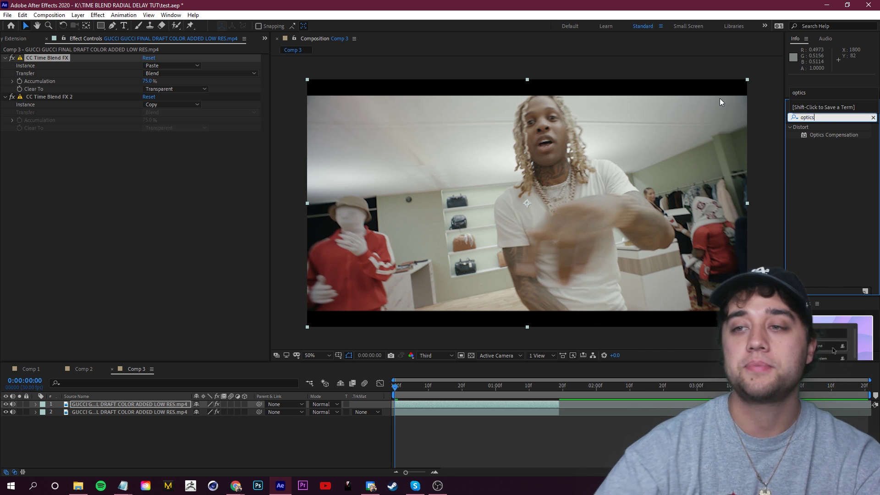
left_click_drag(830, 136, 105, 88)
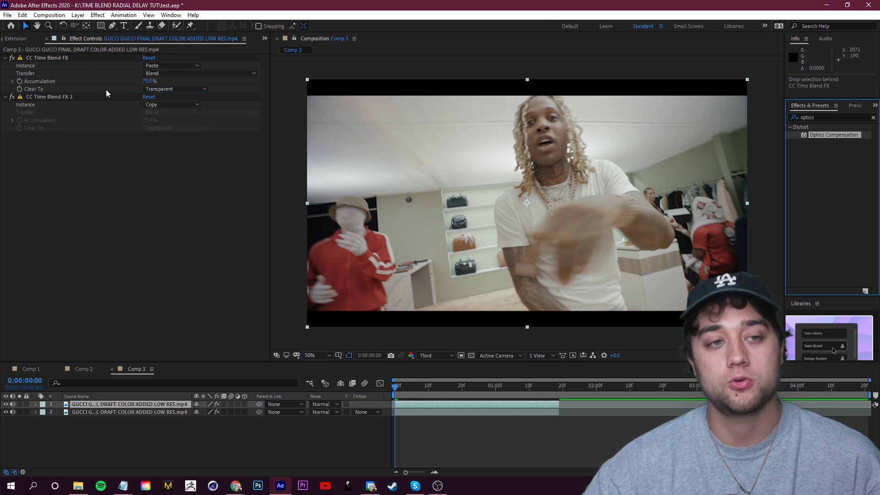
left_click(65, 58)
left_click(68, 155)
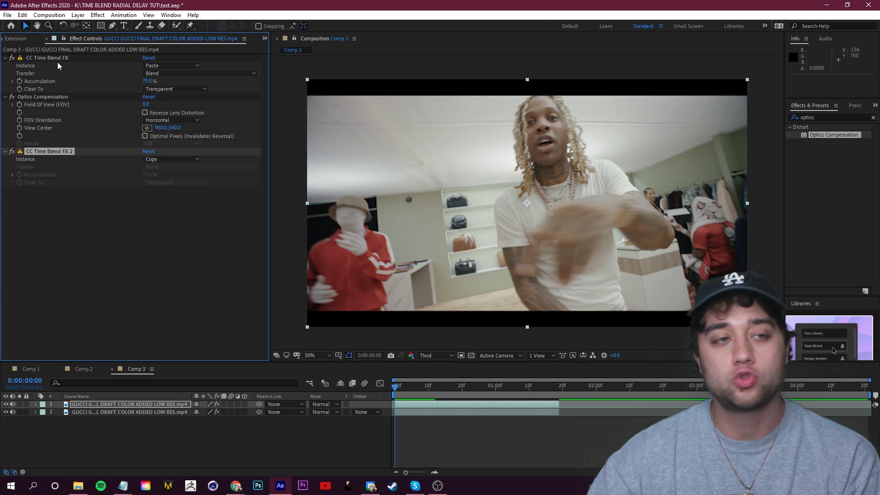
left_click(56, 59)
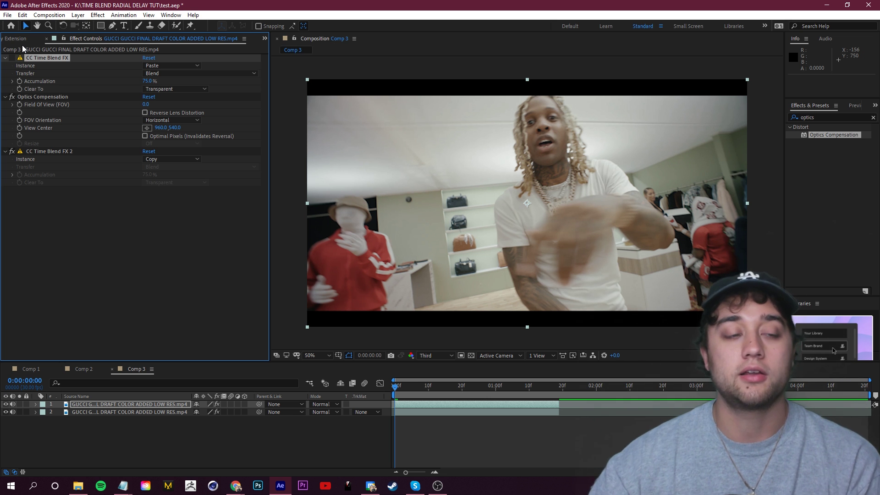
Enable Reverse Lens Distortion in Optics Compensation and set its Field of View to 107.2
left_click(69, 97)
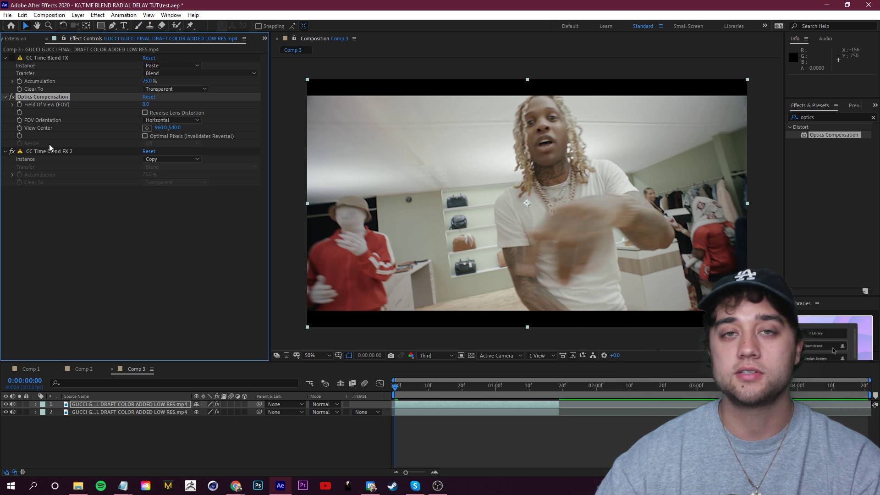
left_click(145, 113)
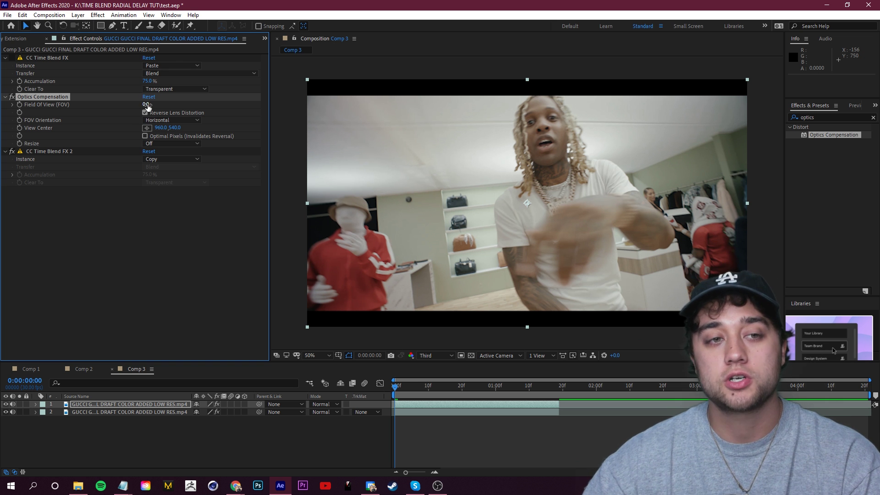
left_click_drag(146, 104, 578, 149)
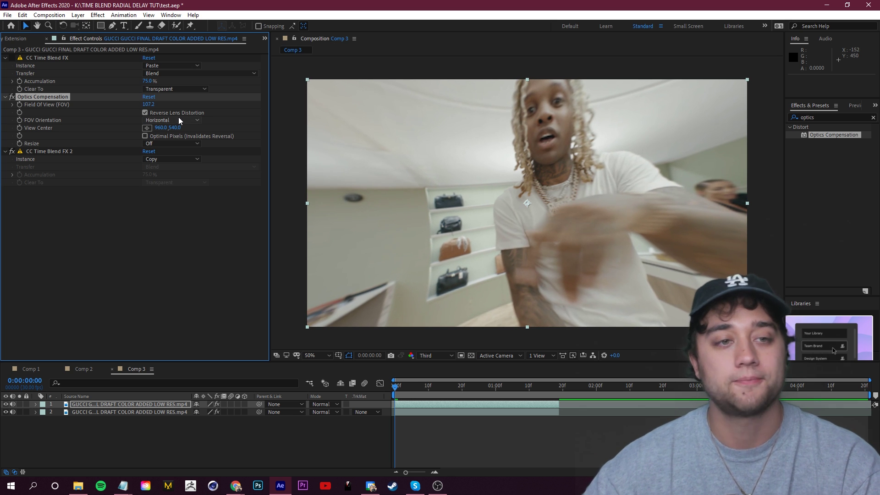
Set the Optics Compensation Field of View to 0 and start keyframing it at 0:00:00:00
left_click(148, 104)
type("16.1")
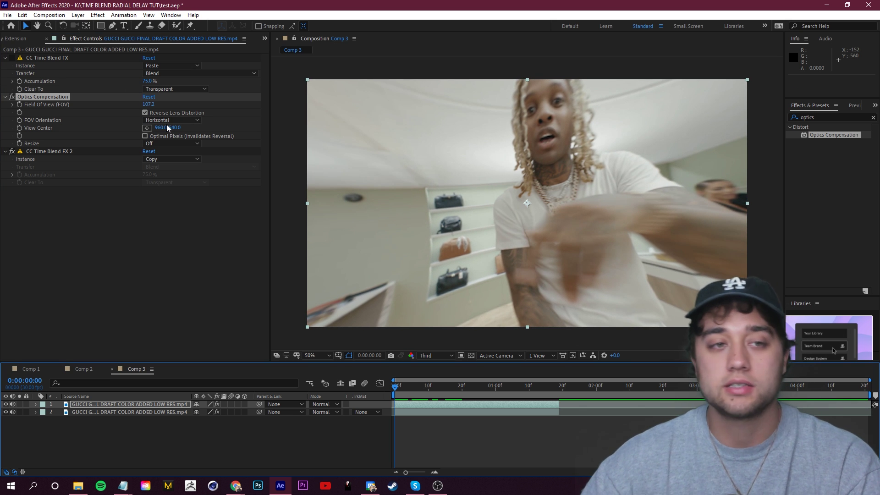
key("Return")
left_click(148, 104)
type("0")
key("Return")
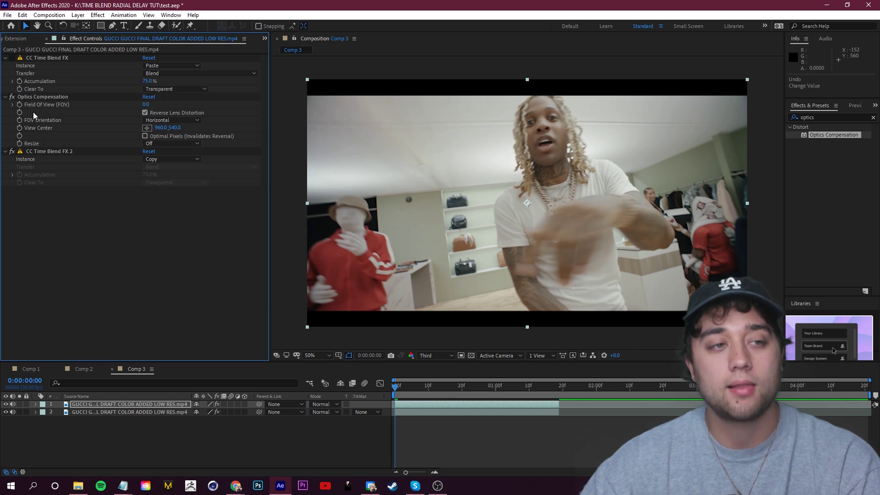
left_click(19, 105)
Keyframe the Field of View at 124.9 at 0:00:00:10 and play back the distortion animation from the start
key("space")
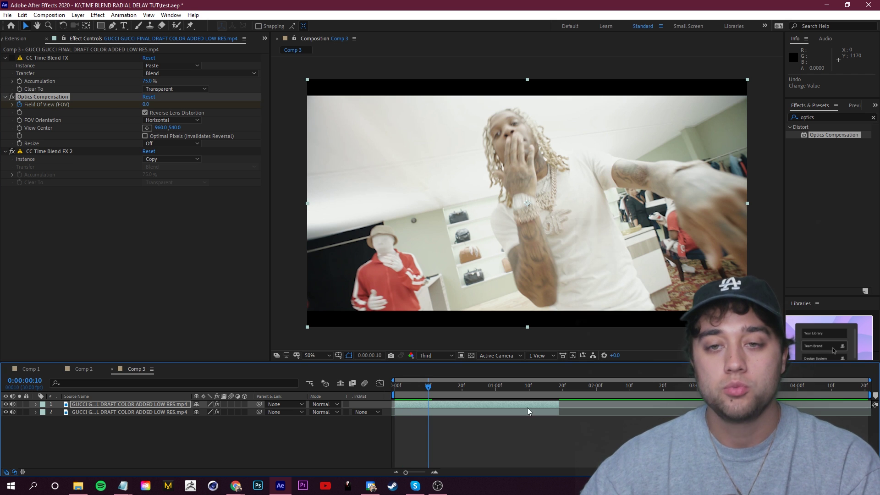
left_click_drag(148, 104, 818, 244)
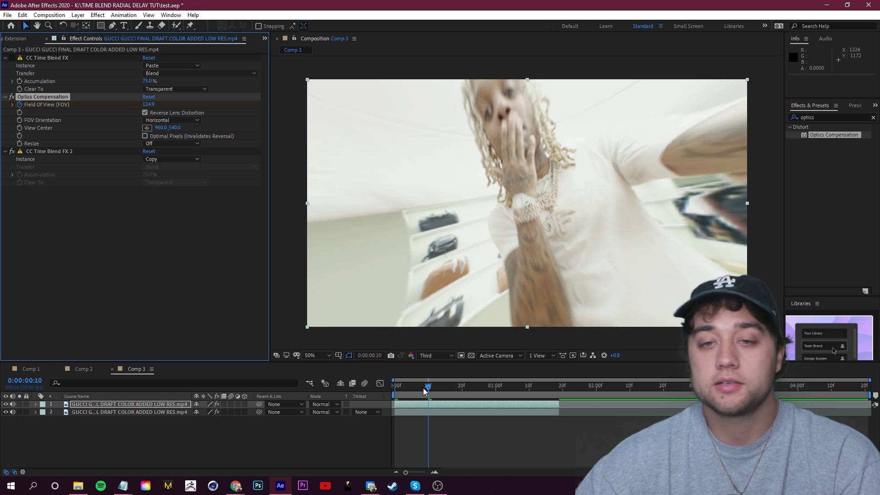
left_click_drag(427, 389, 382, 395)
key("space")
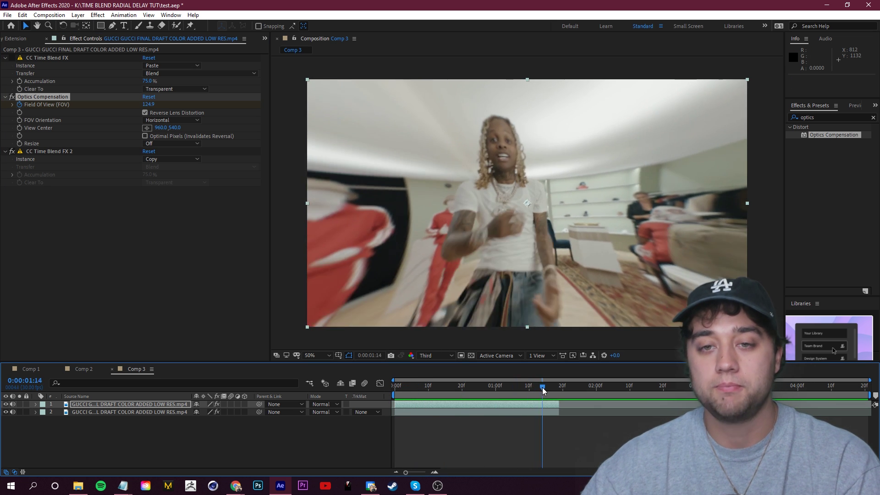
key("space")
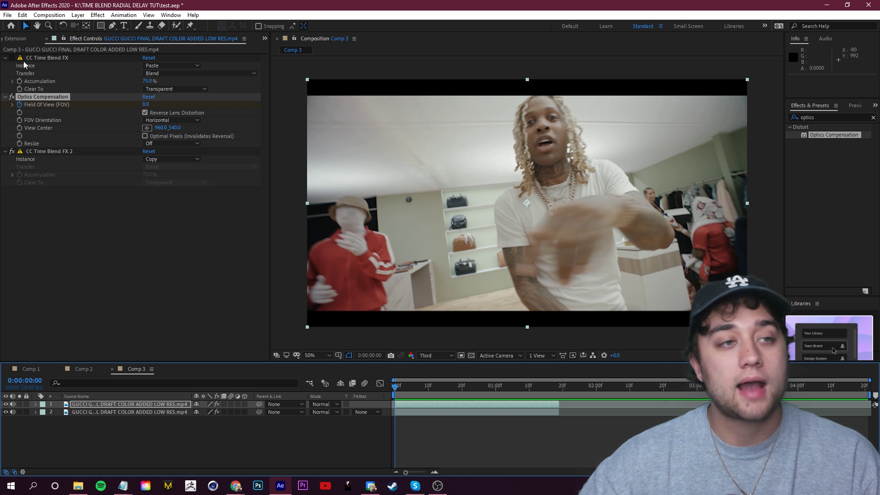
Switch on the first CC Time Blend FX and preview the radial trails from the start of the composition
left_click(12, 59)
left_click_drag(398, 388, 353, 392)
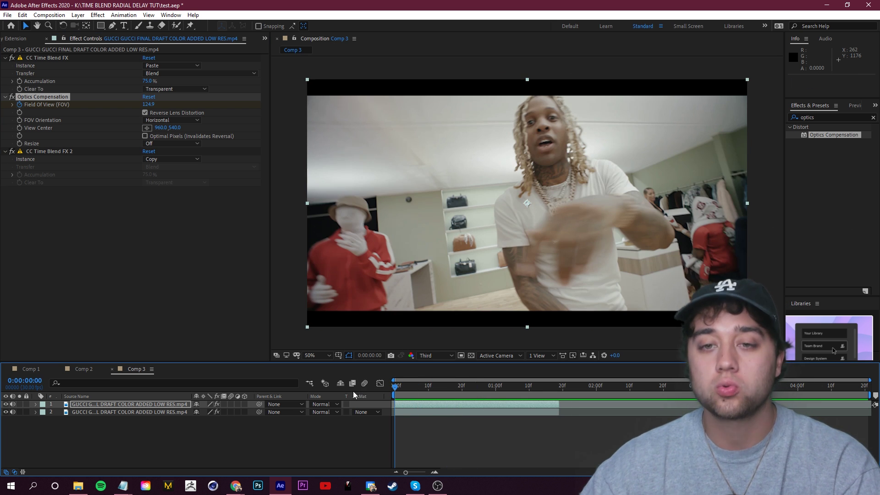
key("space")
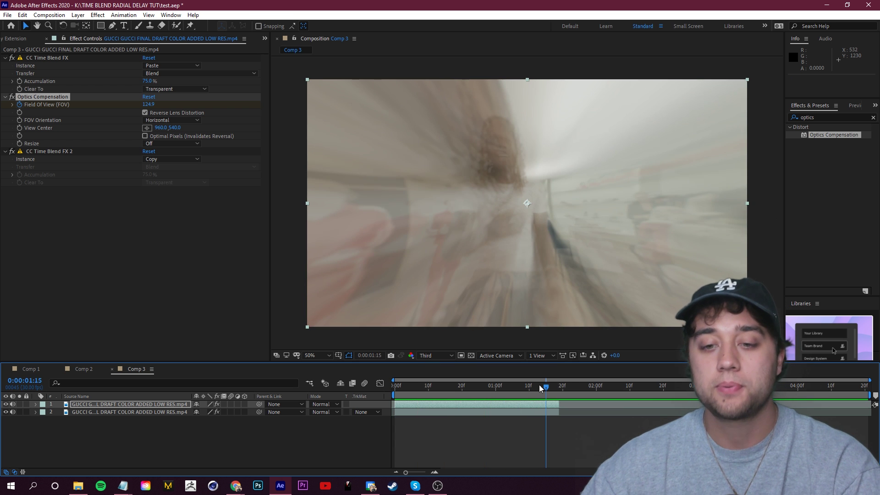
left_click_drag(539, 384, 415, 388)
key("space")
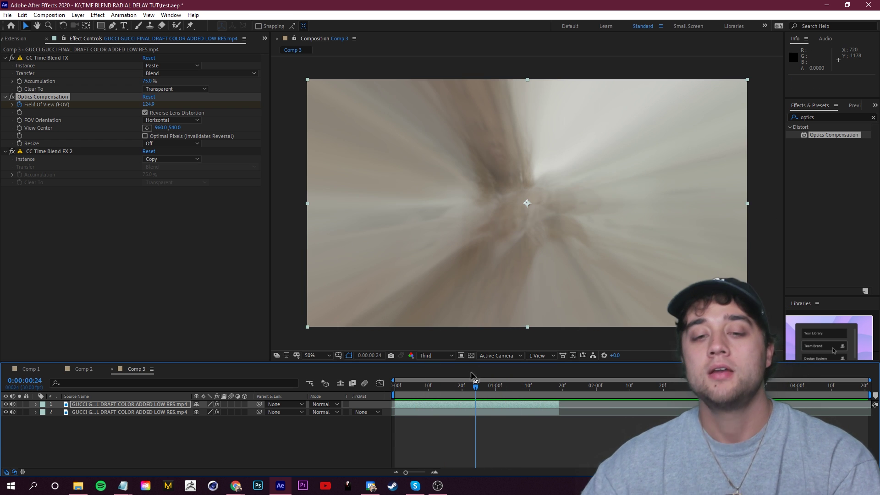
mouse_move(475, 385)
left_mouse_down()
mouse_move(531, 389)
mouse_move(409, 395)
mouse_move(529, 392)
mouse_move(460, 389)
left_mouse_up()
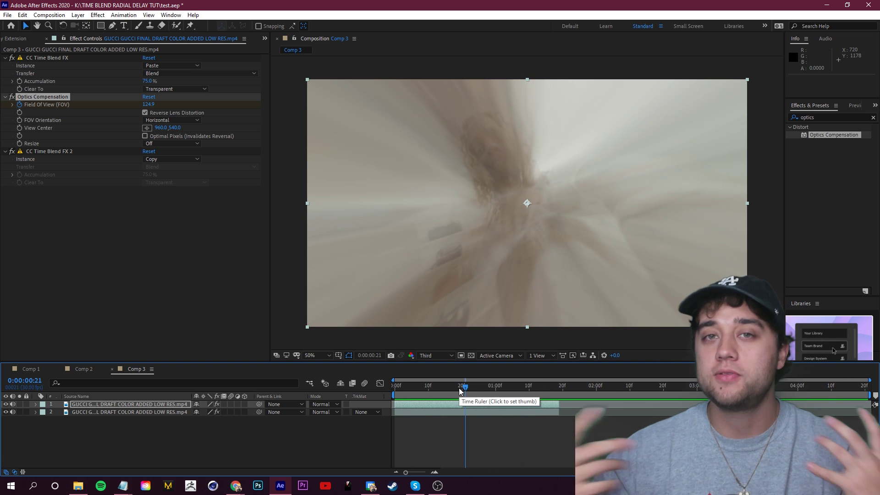
left_click_drag(474, 381, 542, 404)
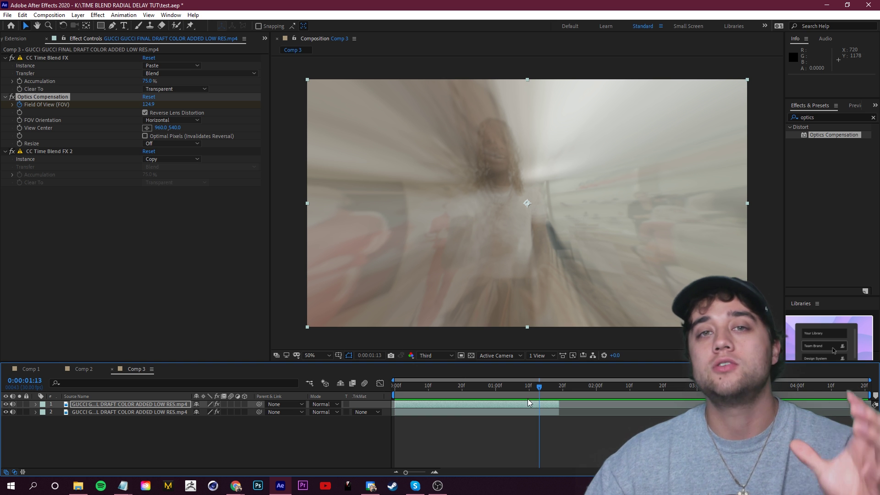
left_click_drag(522, 388, 452, 387)
Try Accumulation values of 100% and 9% on the first CC Time Blend FX, and undo a trial Field of View change
left_click_drag(151, 80, 189, 76)
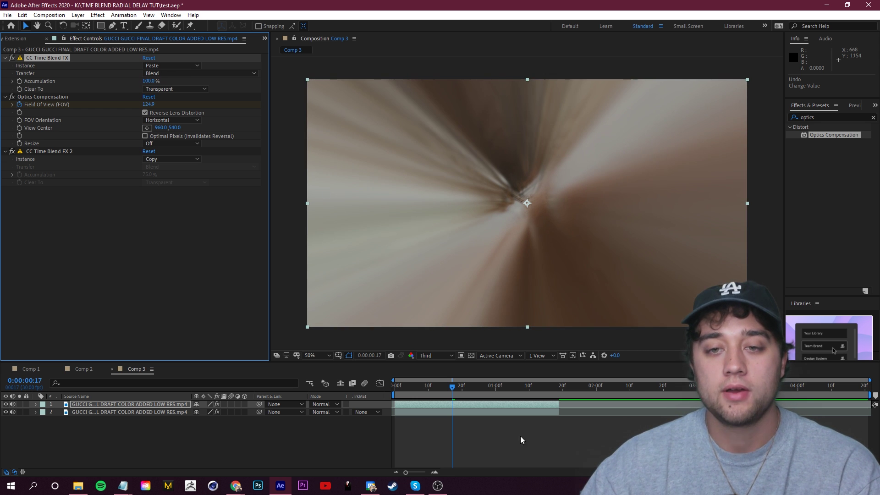
left_click_drag(449, 387, 426, 388)
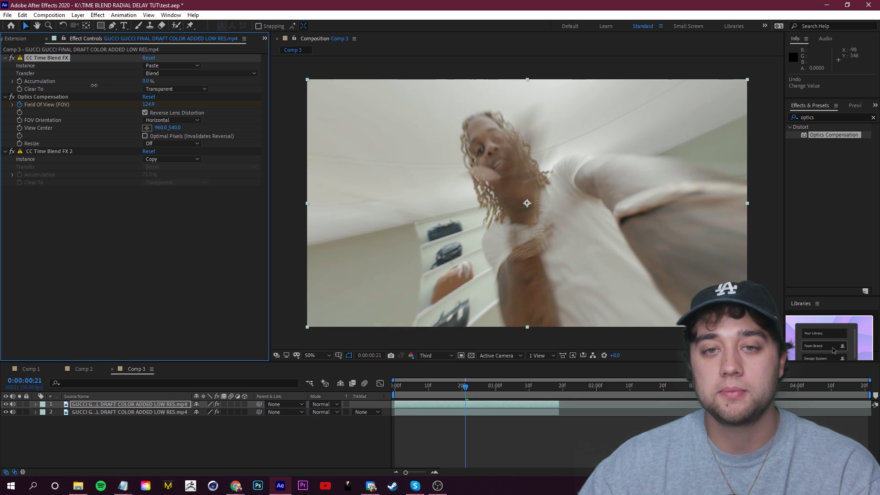
left_click_drag(93, 85, 97, 84)
left_click_drag(509, 388, 466, 388)
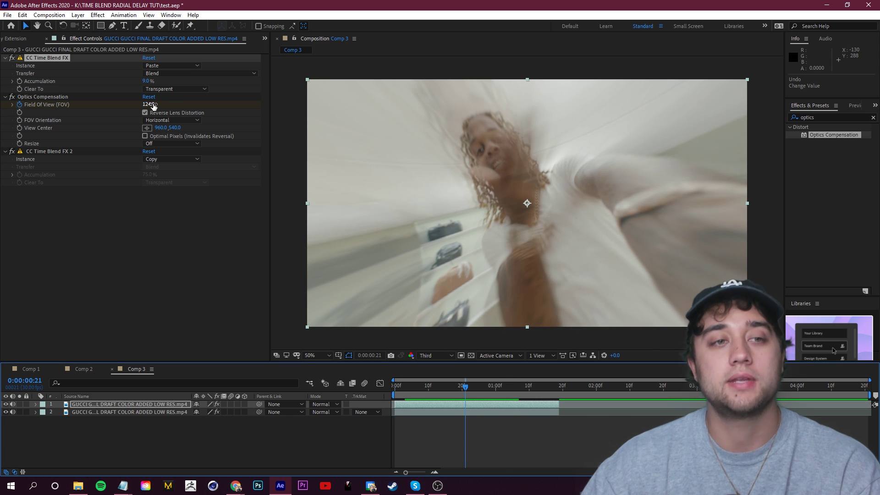
left_click_drag(154, 106, 332, 194)
key("ctrl+z")
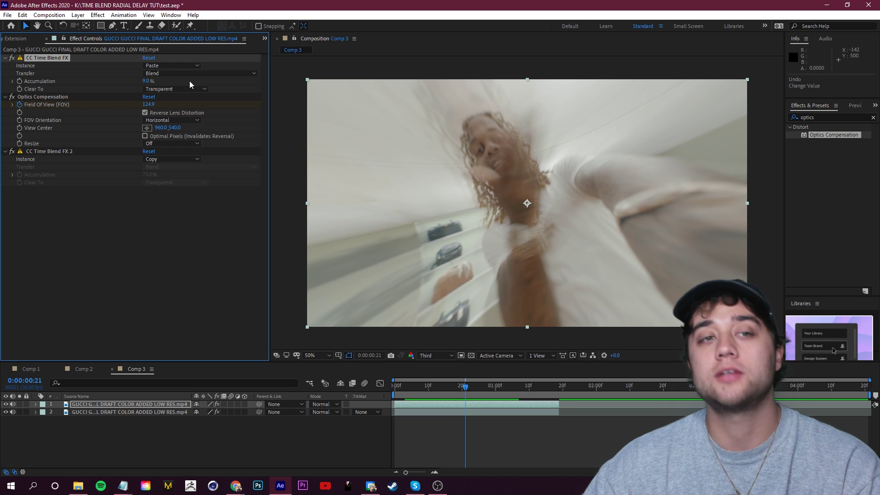
Try the Add transfer mode on the first CC Time Blend FX and check the trails at 0:00:01:01
left_click(172, 73)
left_click(158, 90)
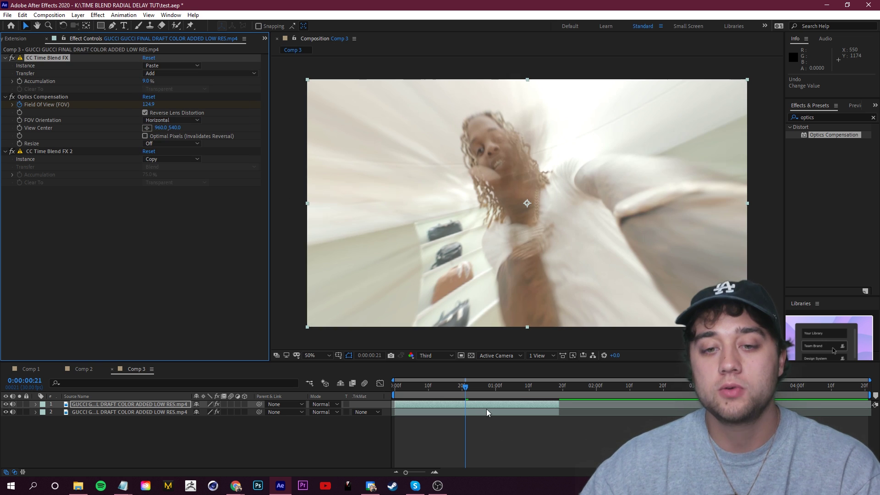
left_click(498, 386)
Set the first CC Time Blend FX to the Darken transfer with 71% Accumulation and inspect the trails up close
left_click(184, 73)
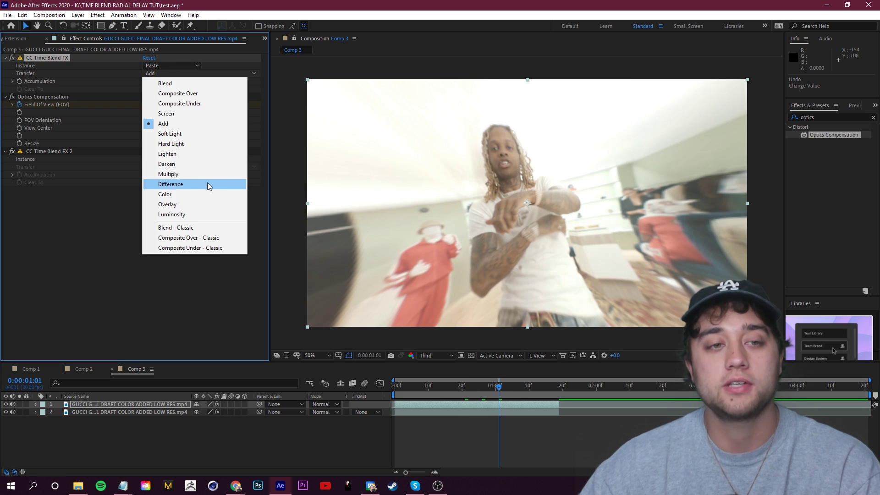
left_click(188, 164)
left_click_drag(498, 388, 458, 388)
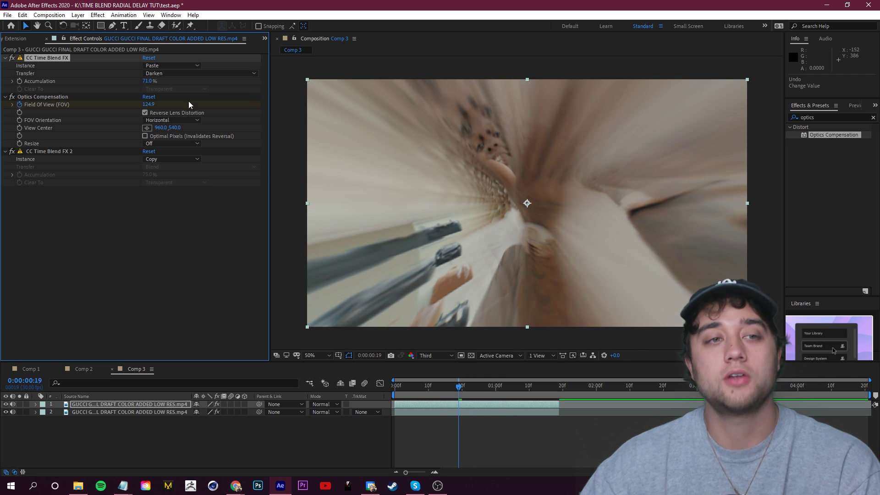
scroll(446, 123, "up", 2)
scroll(446, 123, "down", 1)
left_click_drag(447, 122, 544, 173)
left_click_drag(588, 211, 459, 163)
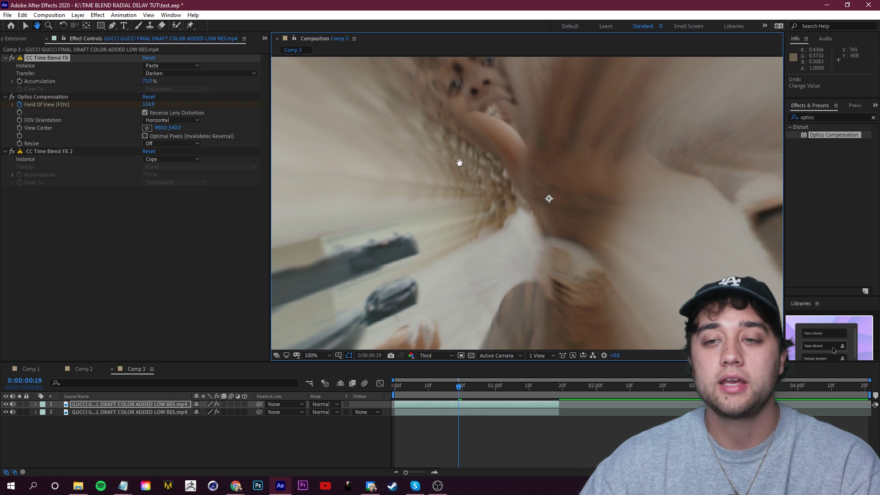
scroll(459, 163, "down", 1)
left_click_drag(453, 386, 413, 391)
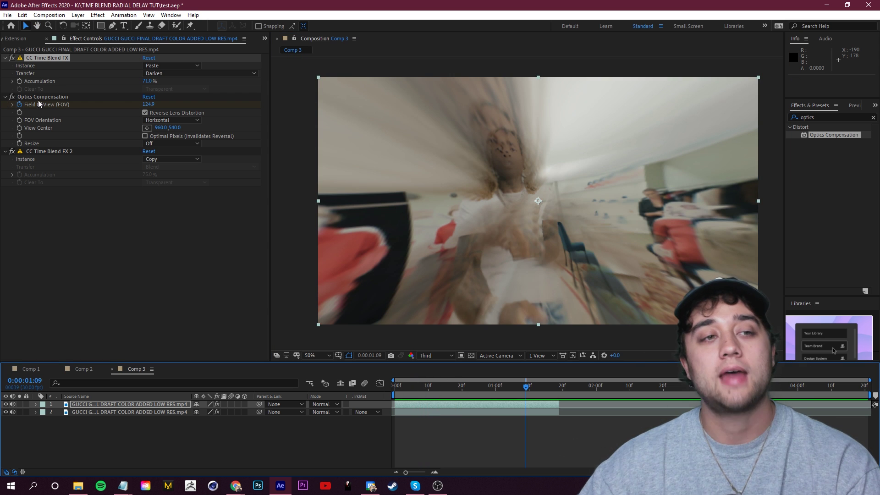
Delete the Optics Compensation effect from between the two CC Time Blend FX effects and scrub through the leftover trails
left_click(37, 98)
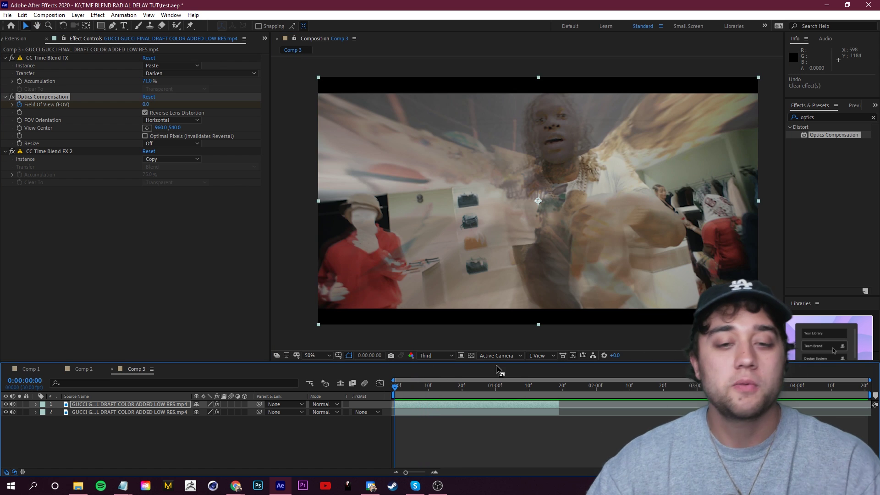
left_click_drag(394, 387, 467, 389)
left_click(46, 100)
key("Delete")
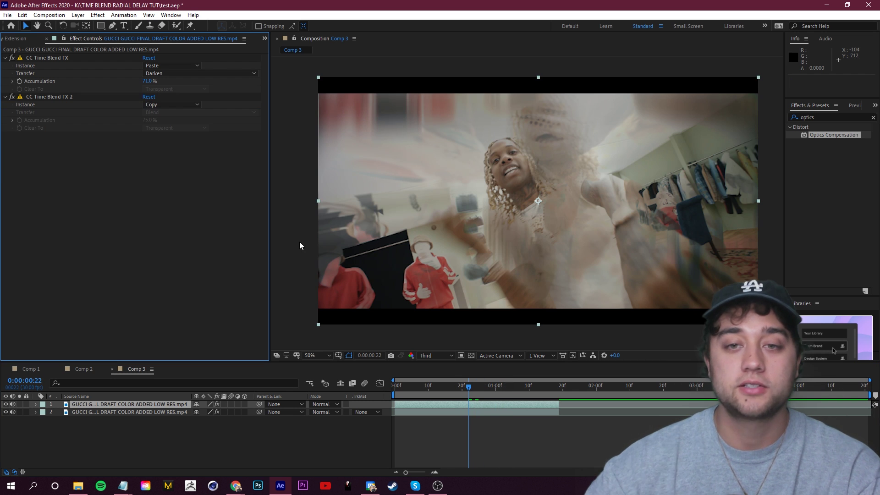
left_click_drag(469, 389, 502, 387)
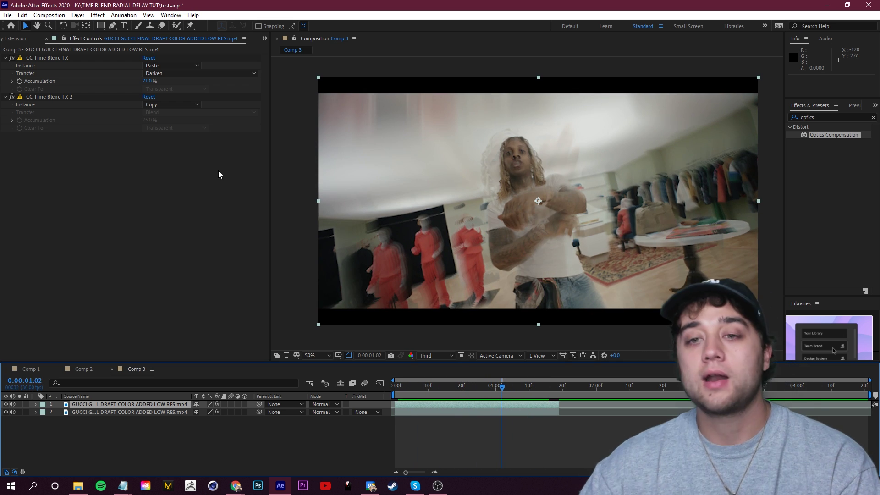
Replace the effects with a fresh pair of CC Time Blend FX, purge the cache and scrub the clean footage
left_click(66, 97)
left_click(22, 15)
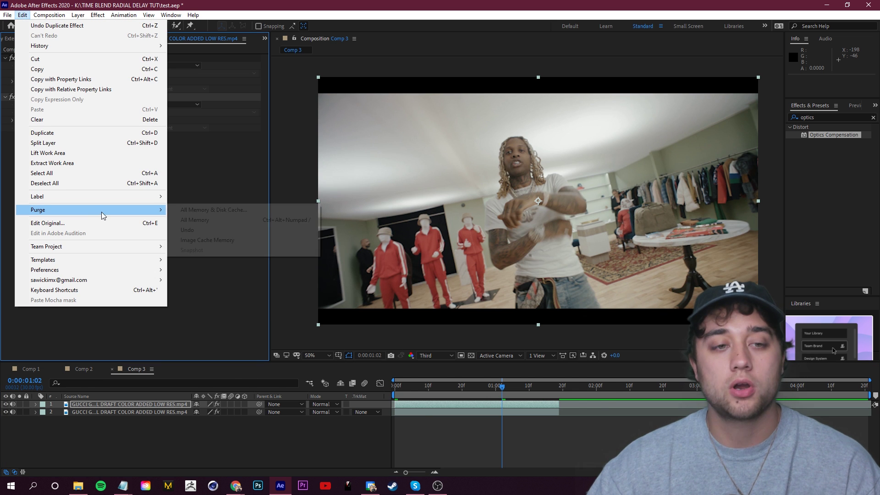
left_click(387, 2)
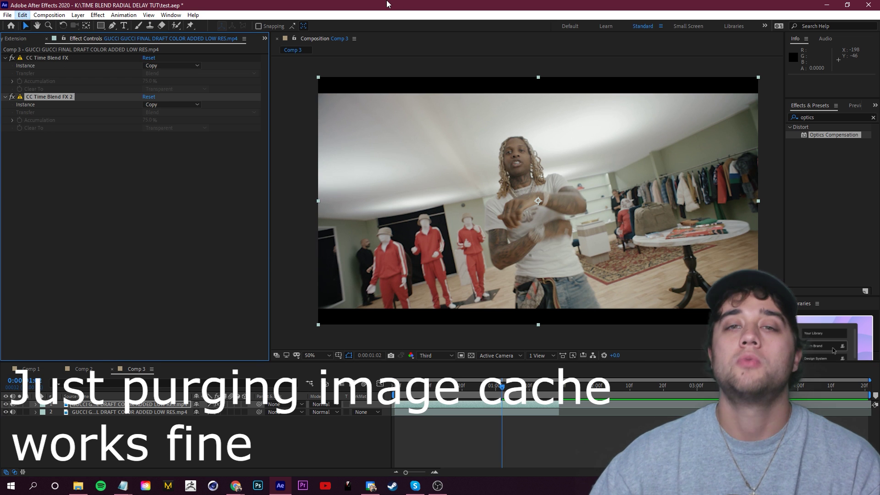
left_click_drag(502, 387, 394, 370)
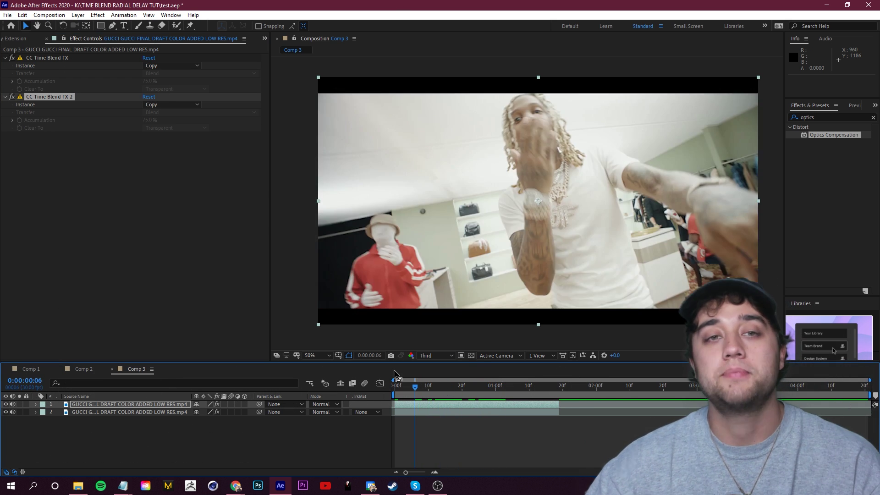
Set the first CC Time Blend FX's Instance to Paste, keeping the second on Copy
left_click(163, 65)
left_click(166, 85)
left_click(68, 97)
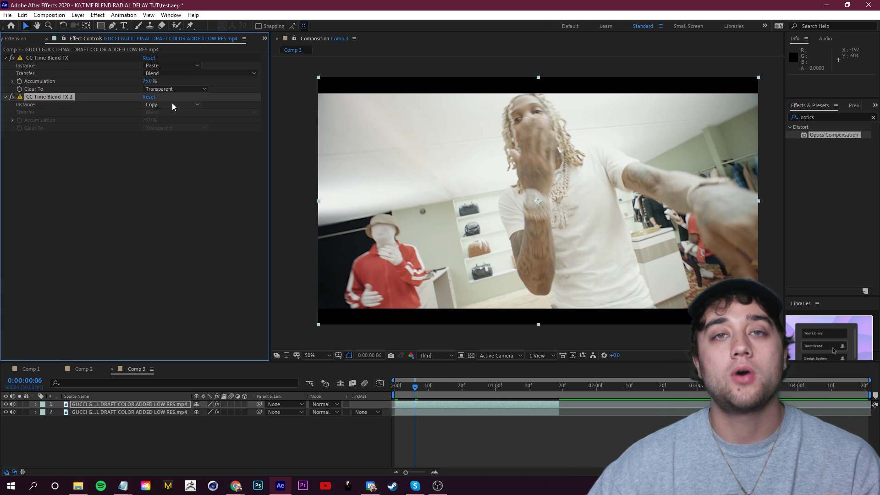
Insert the Displacer Pro effect between the two CC Time Blend FX effects
left_click(812, 118)
type("displacer")
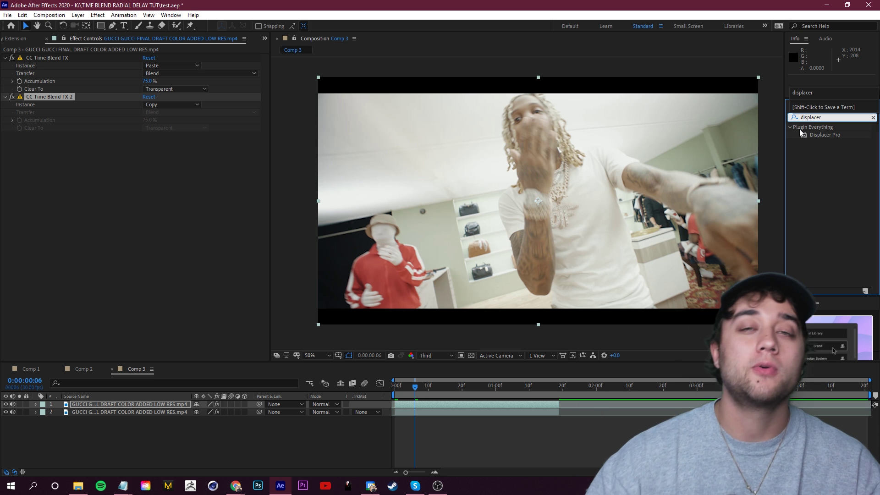
left_click_drag(826, 134, 113, 86)
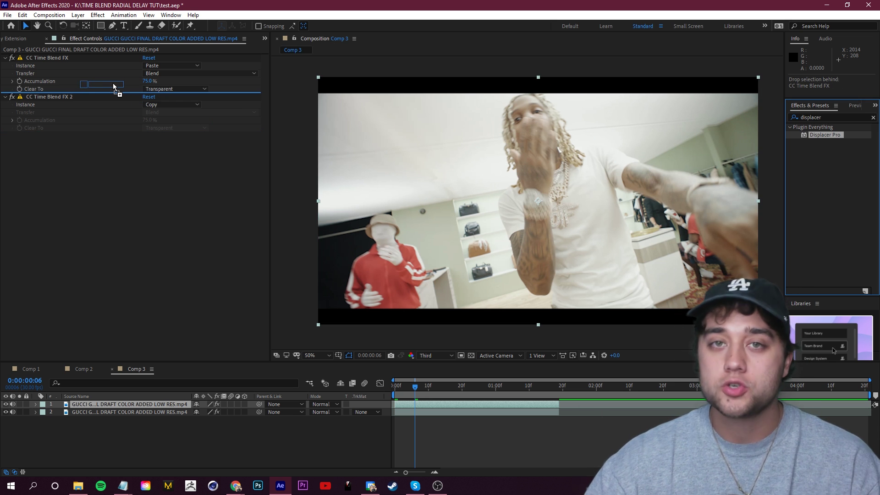
left_click_drag(113, 86, 114, 88)
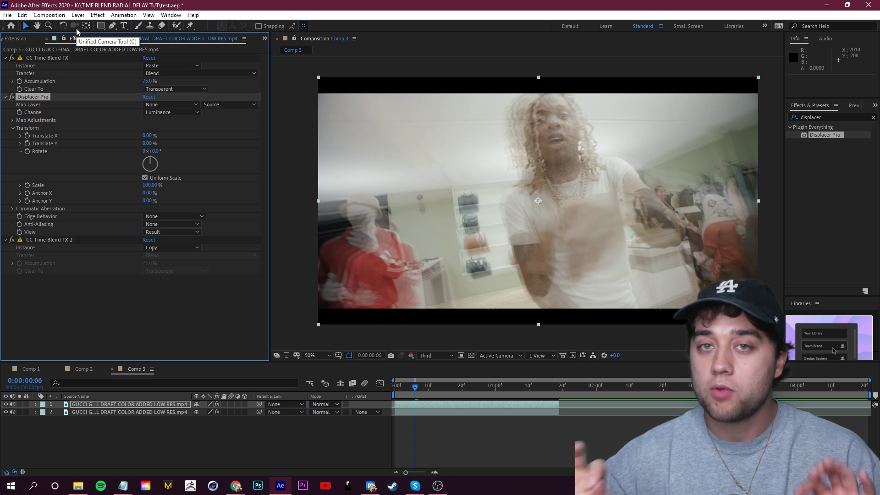
Switch off the first CC Time Blend FX, then try a Translate X shift in Displacer Pro and undo it
left_click(12, 58)
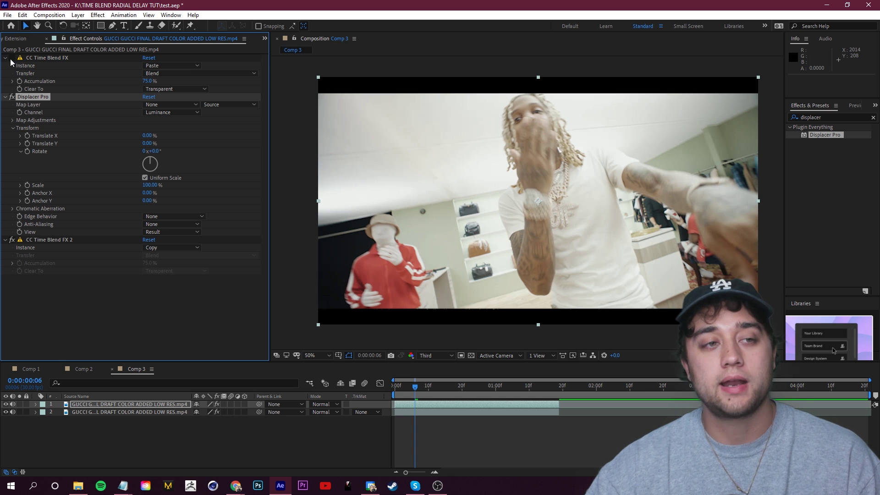
left_click(46, 57)
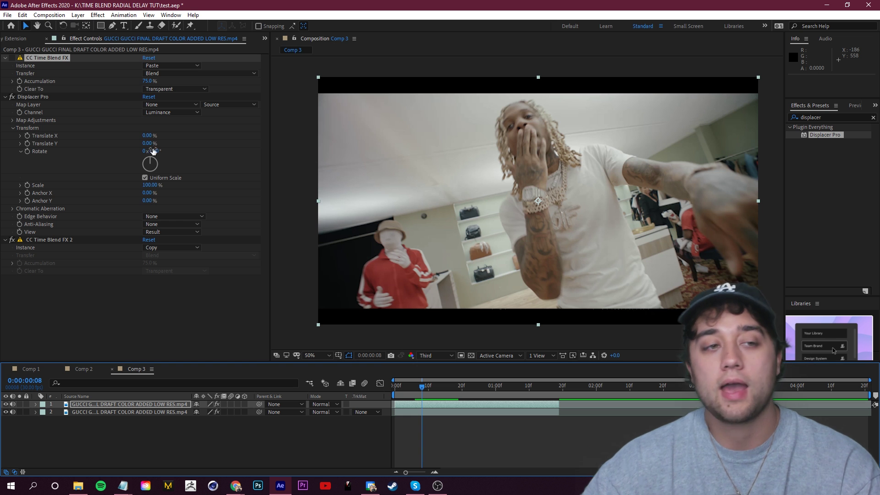
left_click_drag(148, 137, 173, 149)
key("ctrl+z")
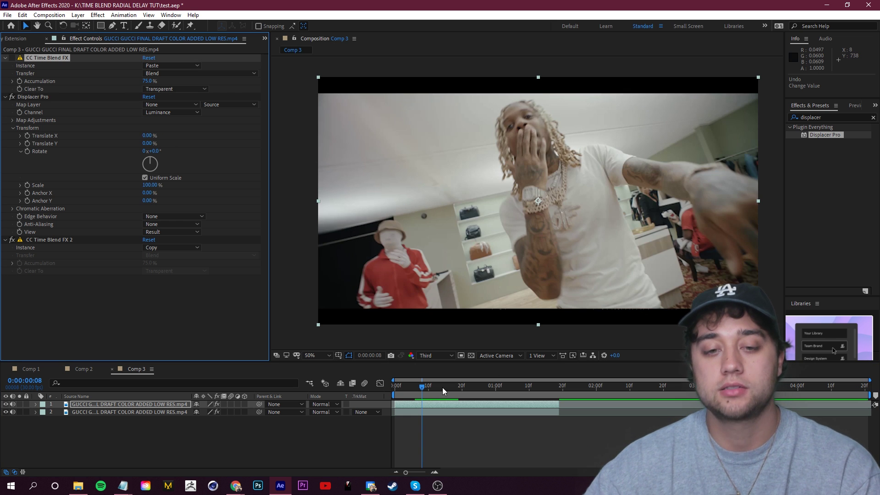
Keyframe Displacer Pro's Transform properties from the first frame, with Translate X animated to -7%
left_click_drag(423, 387, 386, 395)
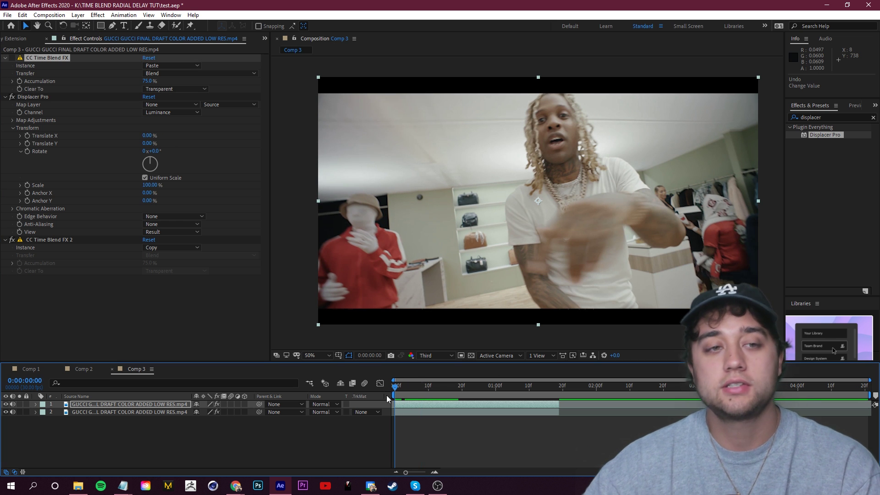
left_click(30, 157)
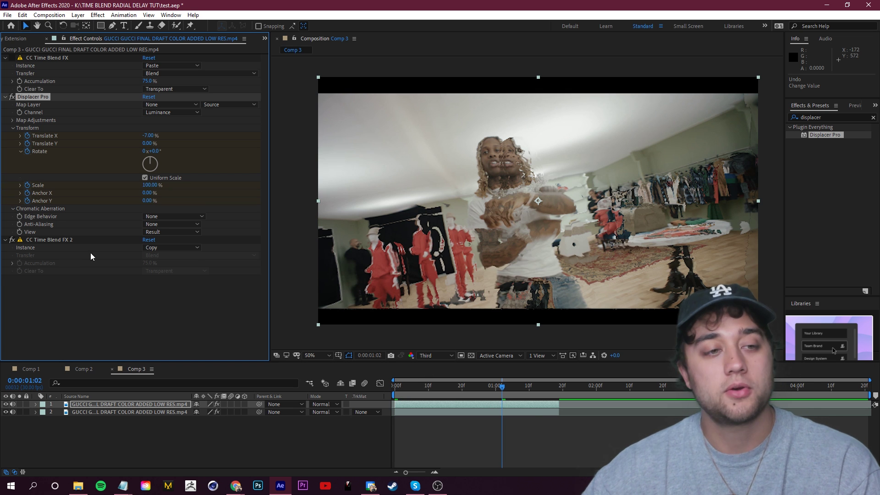
Set Displacer Pro's Chromatic Aberration to Red 1.25, Green 1.14 and Blue 1.04, and scrub through the result
left_click(13, 209)
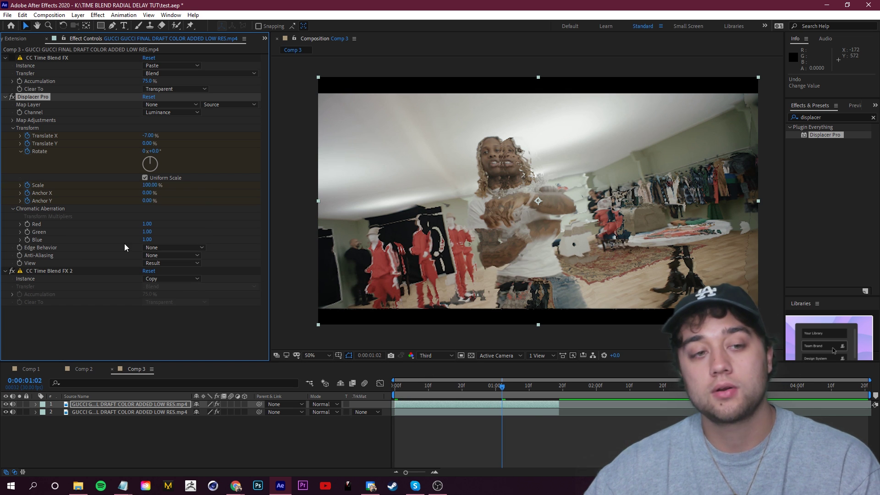
left_click_drag(147, 225, 156, 226)
left_click_drag(152, 231, 158, 230)
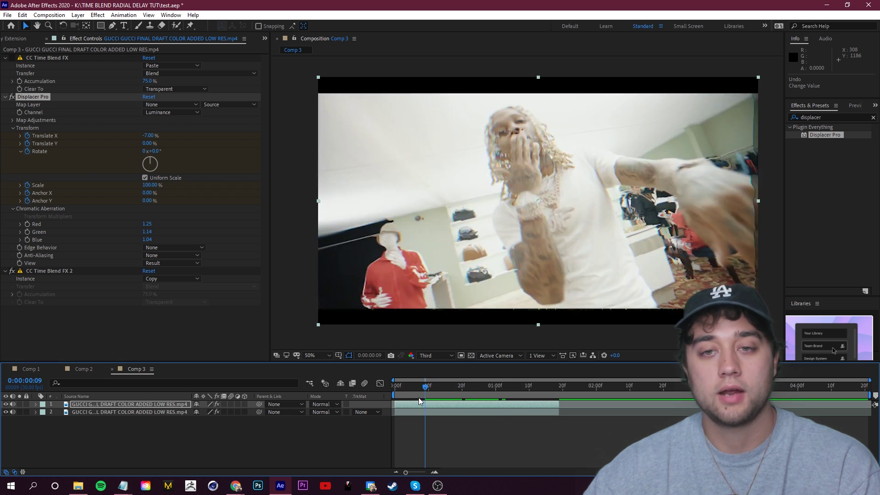
left_click_drag(419, 397, 519, 389)
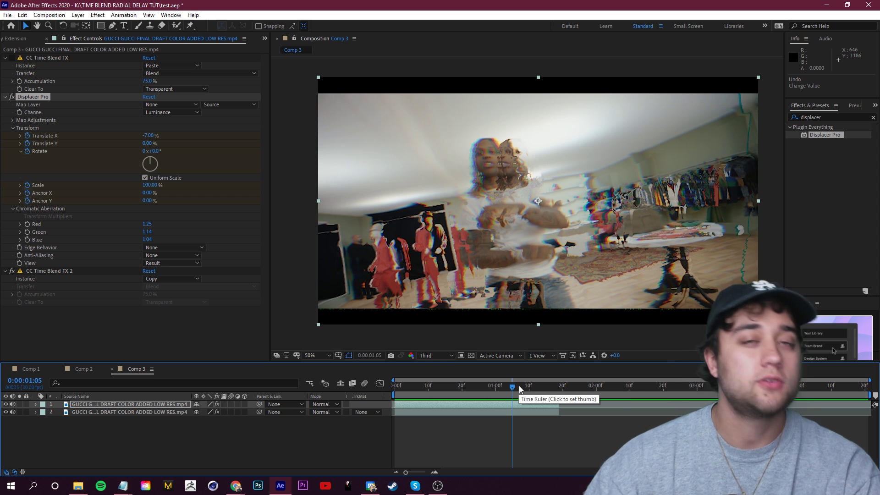
Switch the first CC Time Blend FX back on, purge the cache and preview the displaced trails from the start
left_click(12, 58)
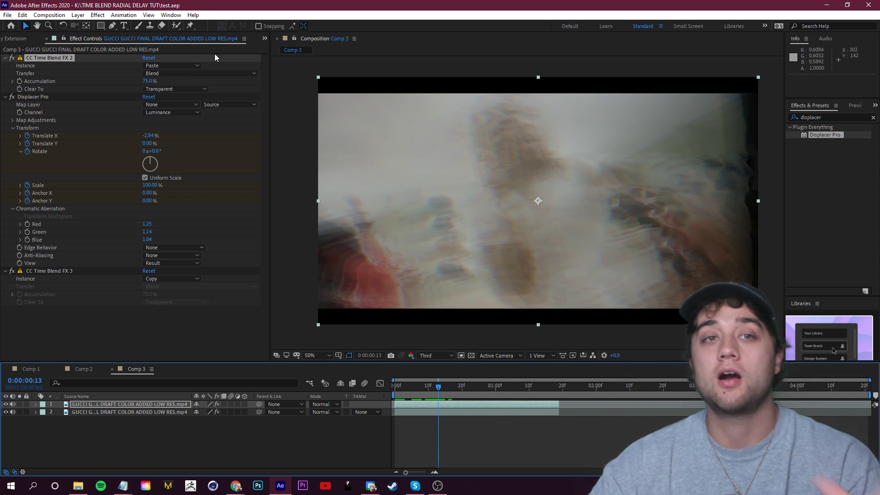
left_click(23, 15)
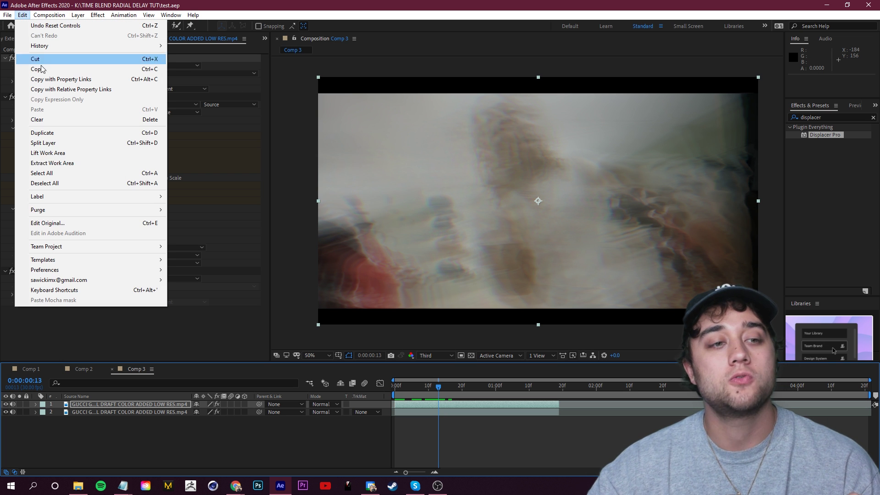
mouse_move(84, 209)
left_click(196, 241)
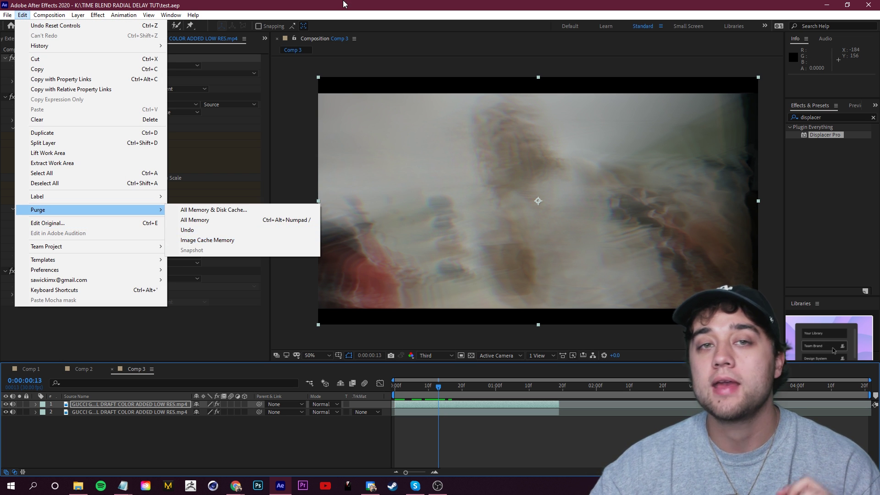
key("Home")
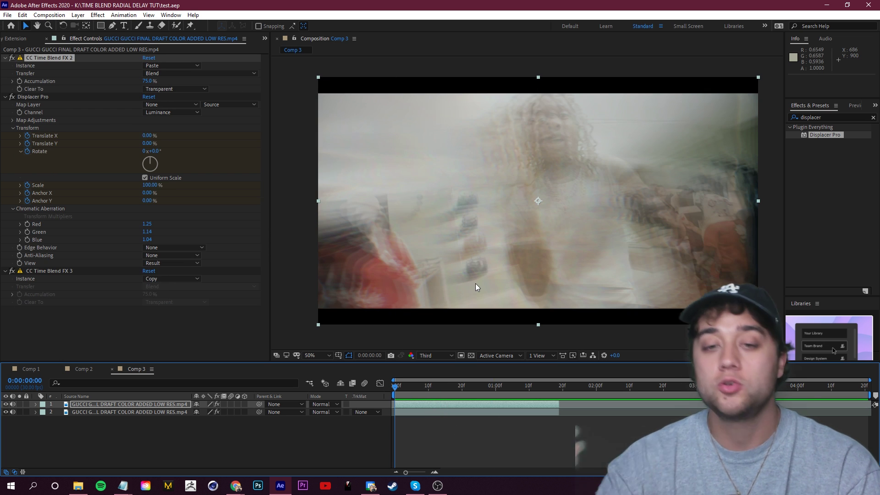
key("space")
left_click_drag(451, 389, 516, 381)
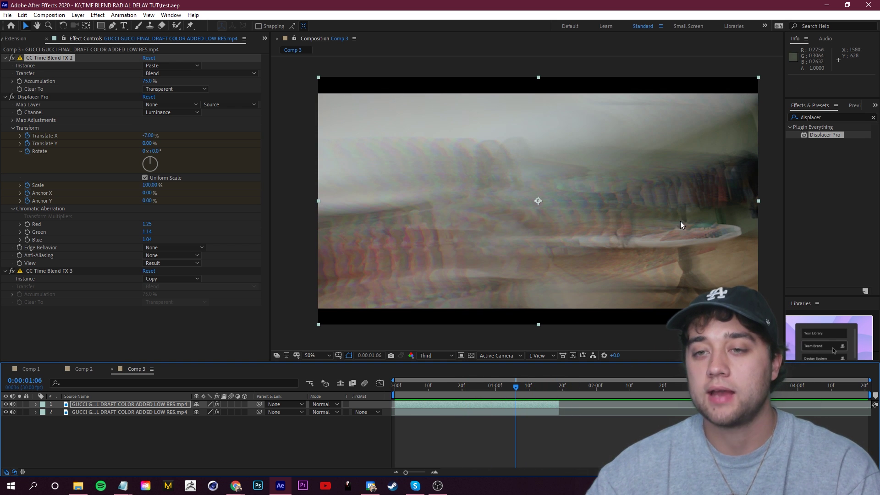
Set the first CC Time Blend FX's Transfer to Darken and its Accumulation to 93%, and scrub through the result
left_click(169, 73)
left_click(170, 82)
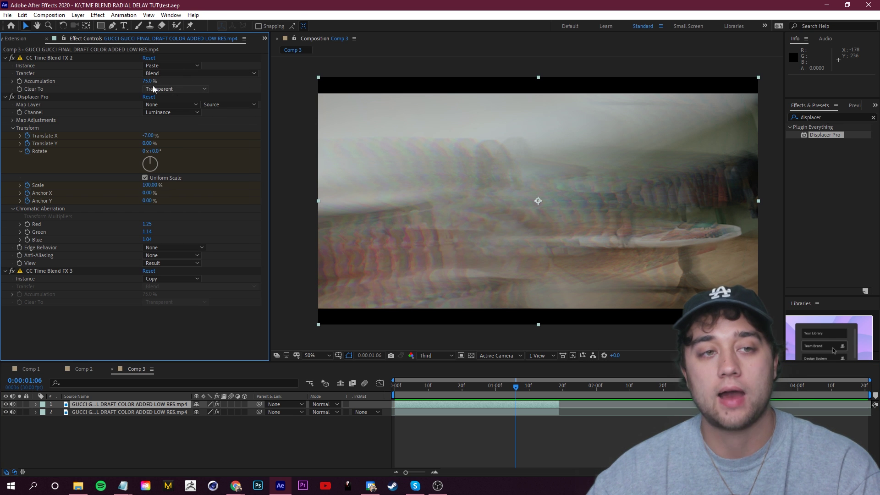
left_click_drag(148, 82, 147, 84)
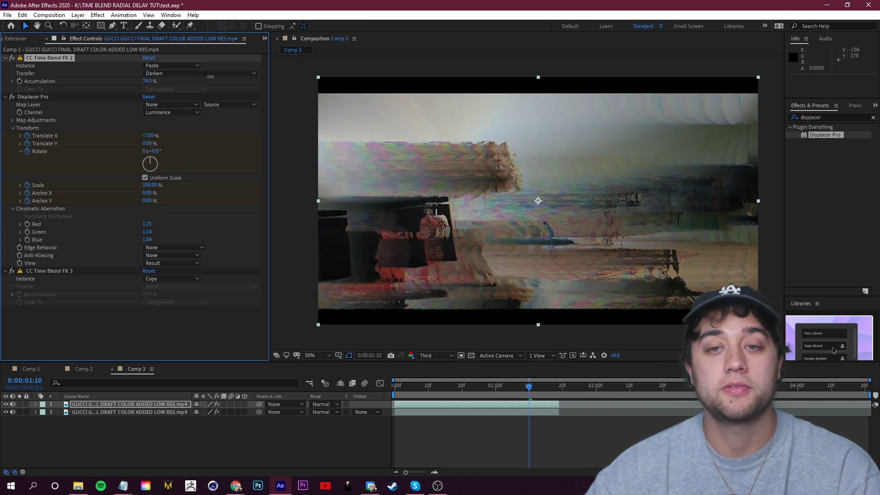
left_click_drag(543, 390, 483, 392)
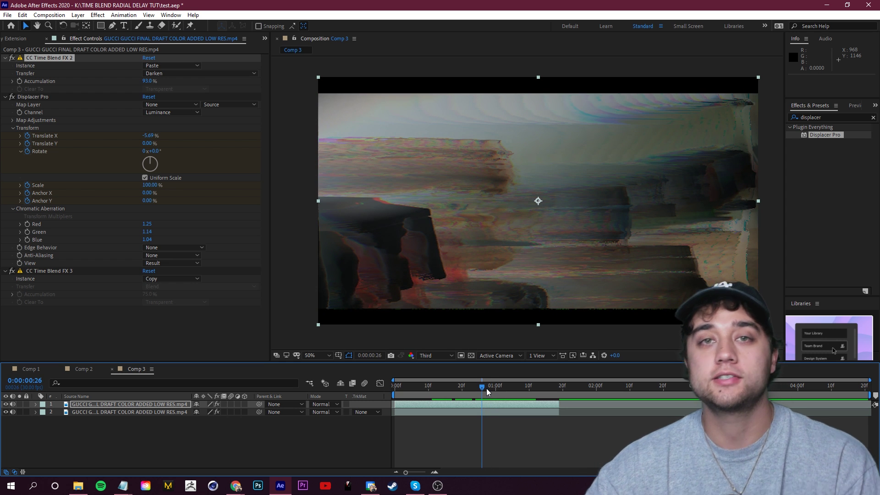
Duplicate the top footage layer and rename the lower copy original
left_click(158, 405)
left_click(142, 412)
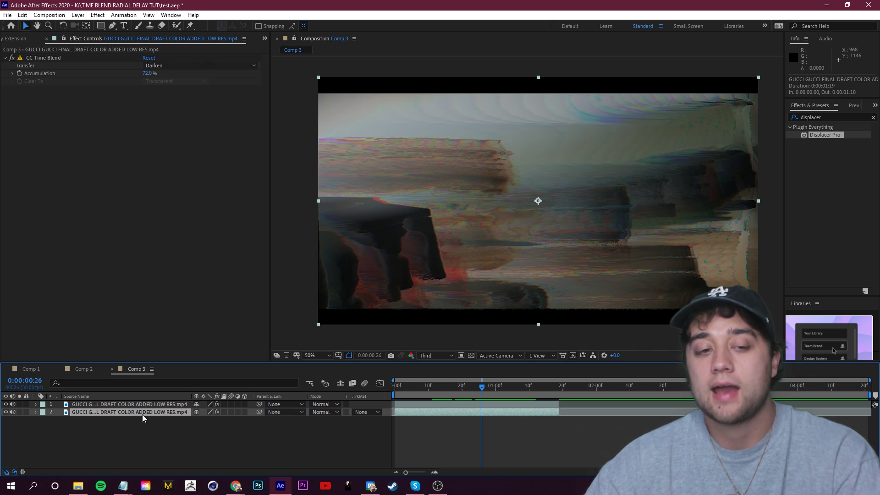
left_click(142, 404)
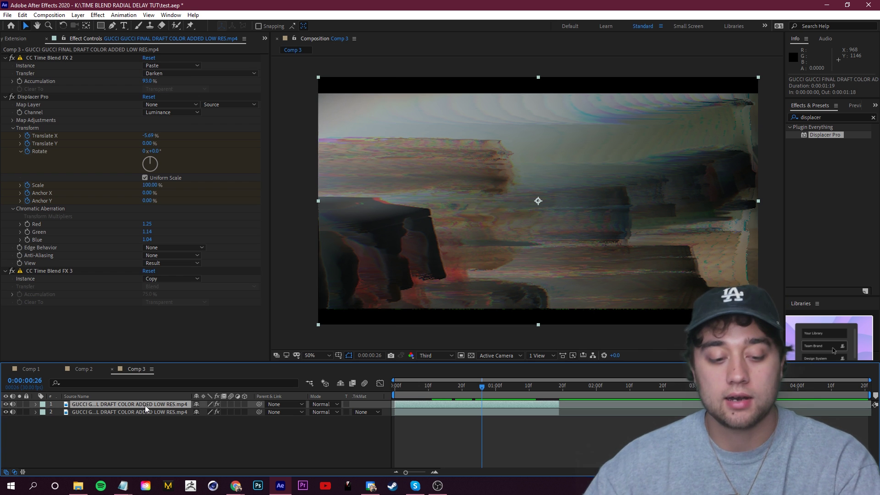
key("ctrl+d")
left_click(151, 412)
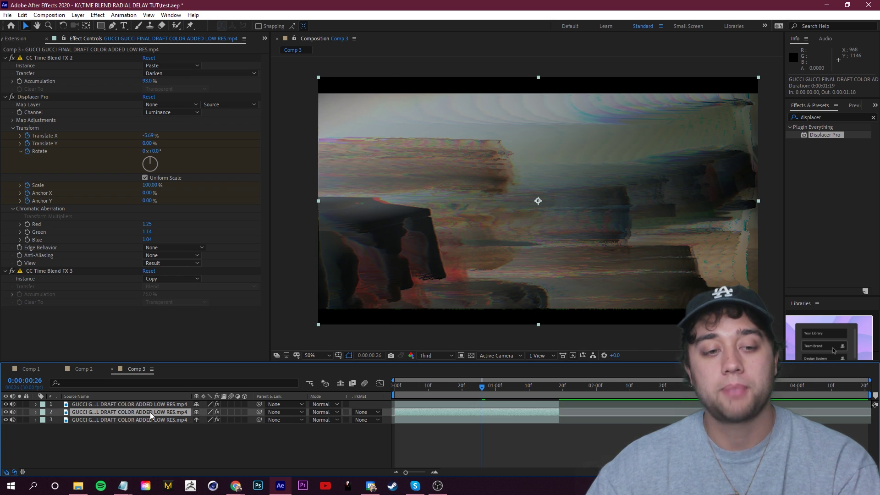
right_click(150, 412)
left_click(177, 393)
type("or")
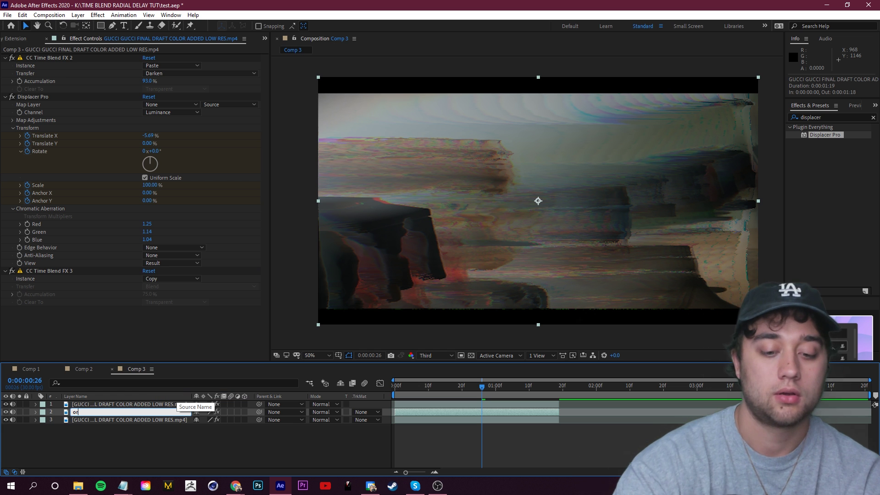
type("iginal")
key("Return")
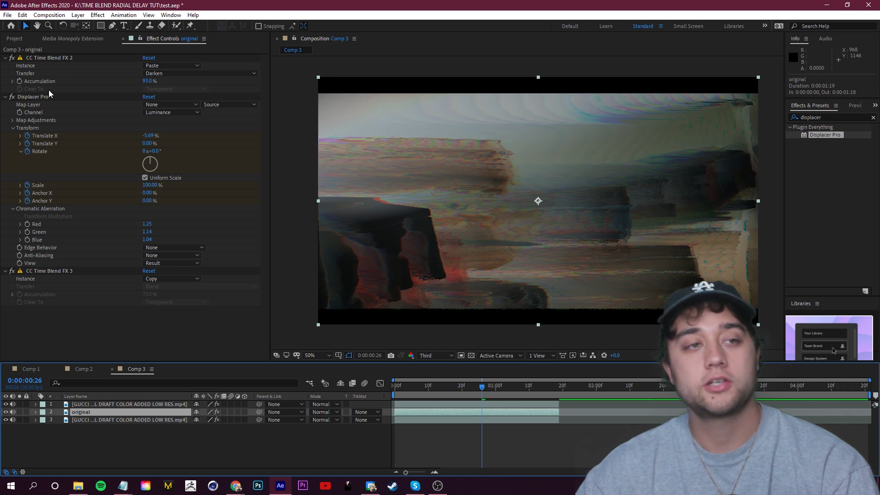
Delete both CC Time Blend FX effects and Displacer Pro from the original layer
left_click(61, 57)
key("Delete")
left_click(64, 57)
key("Delete")
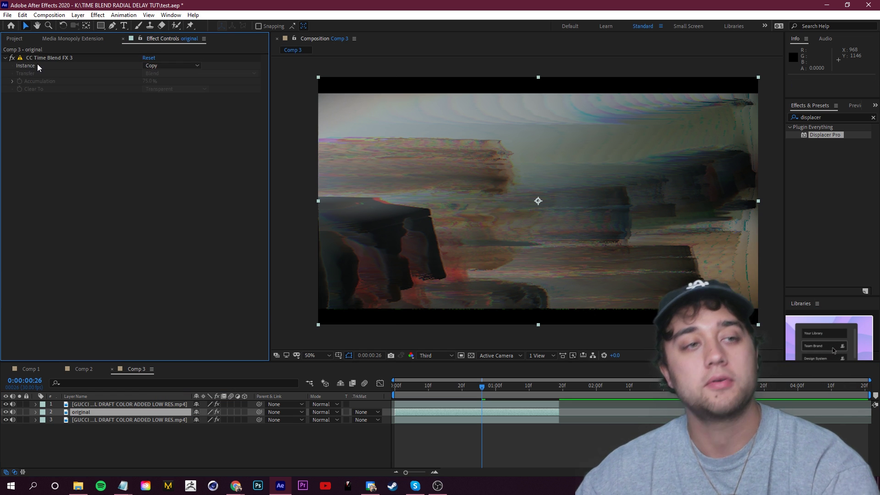
left_click(38, 59)
key("Delete")
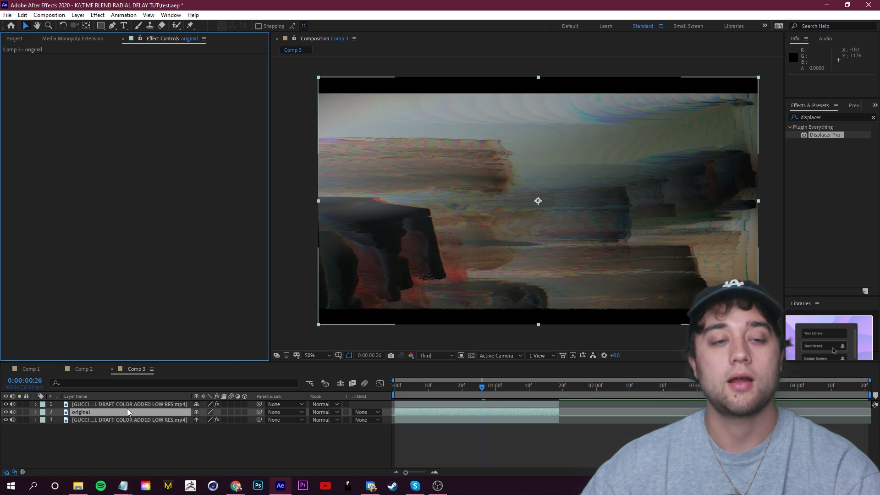
Rename the top footage layer effects
right_click(126, 405)
left_click(152, 389)
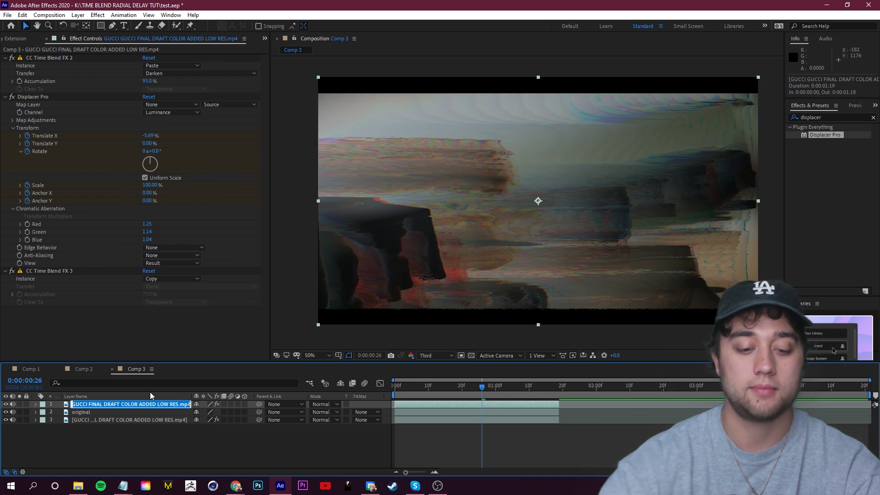
type("effects")
key("Return")
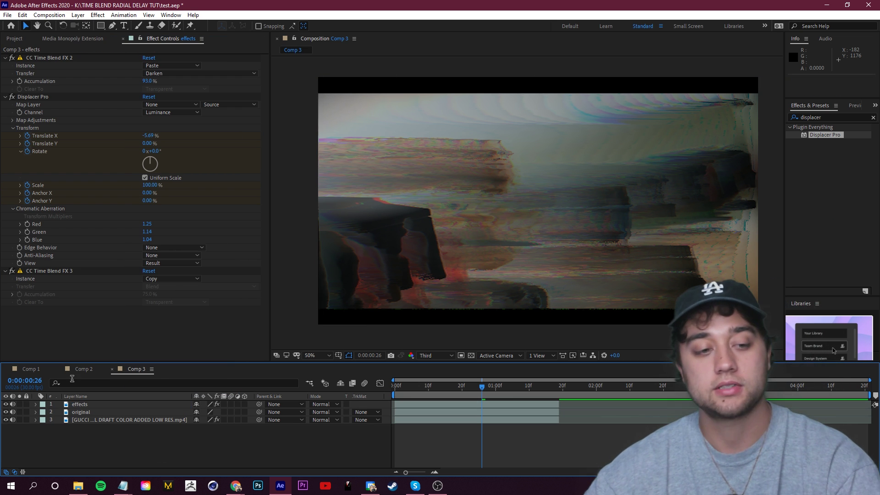
Try Overlay and Add as the effects layer's blending mode, settle on Pin Light and check it at 0:00:01:00
left_click(84, 406)
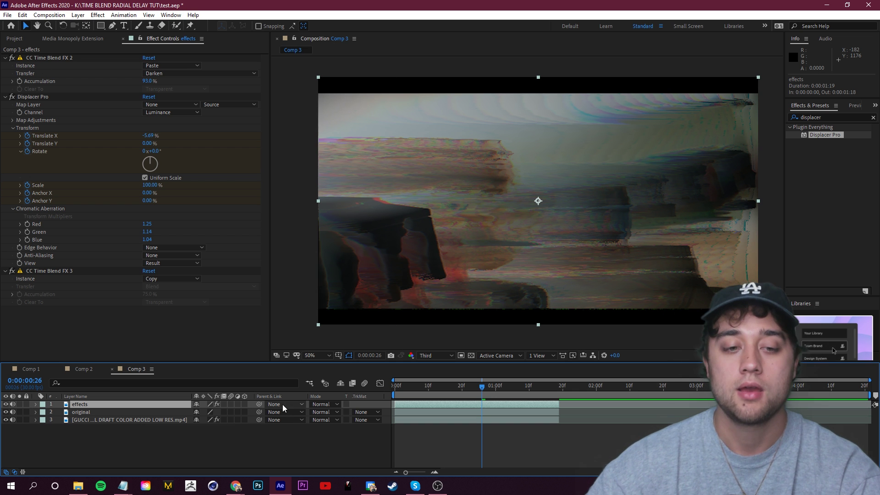
left_click(331, 403)
left_click(357, 246)
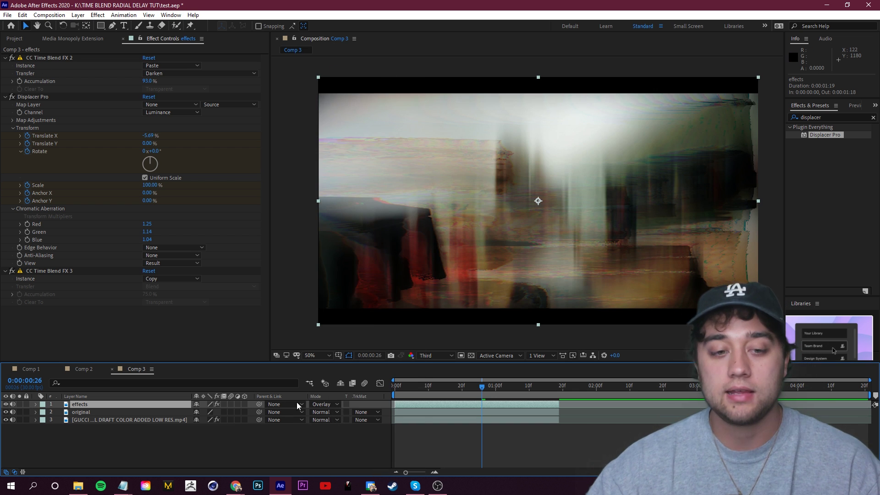
left_click(331, 404)
left_click(353, 171)
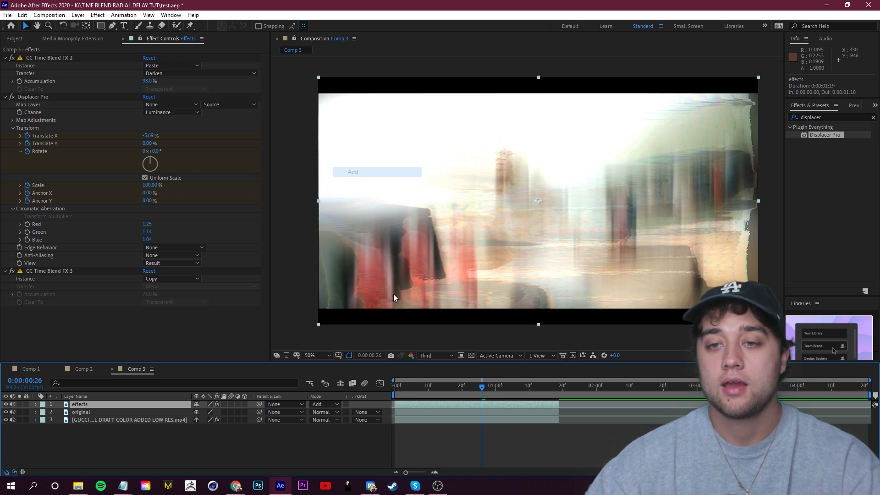
left_click(317, 404)
left_click(347, 296)
left_click(496, 387)
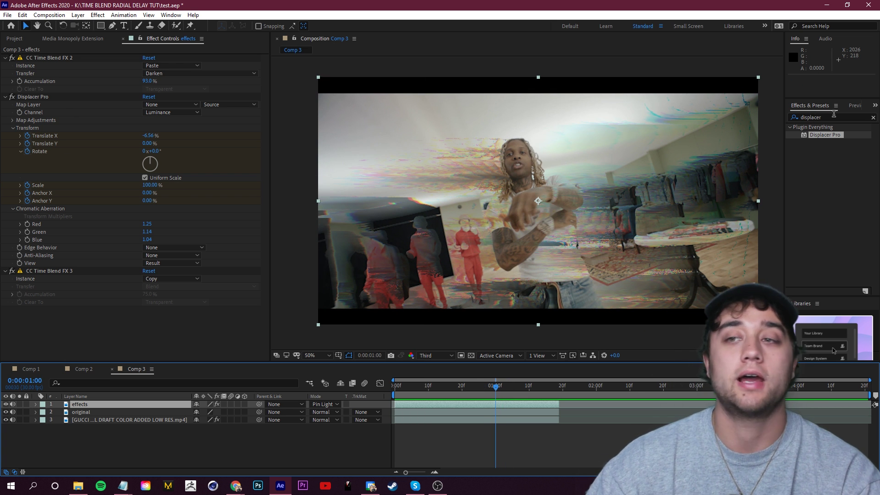
Insert Optics Compensation between Displacer Pro and the last CC Time Blend FX, with Reverse Lens Distortion on and Field Of View 136.8
left_click_drag(834, 135, 55, 237)
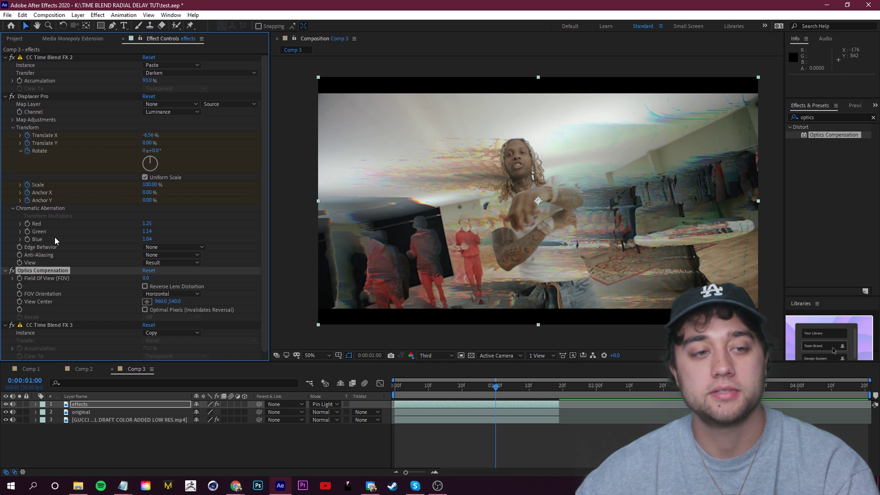
left_click_drag(674, 257, 746, 256)
Play and scrub Comp 3 repeatedly to examine the combined displacement and lens-distortion trails over the original footage
left_click_drag(493, 390, 384, 397)
key("space")
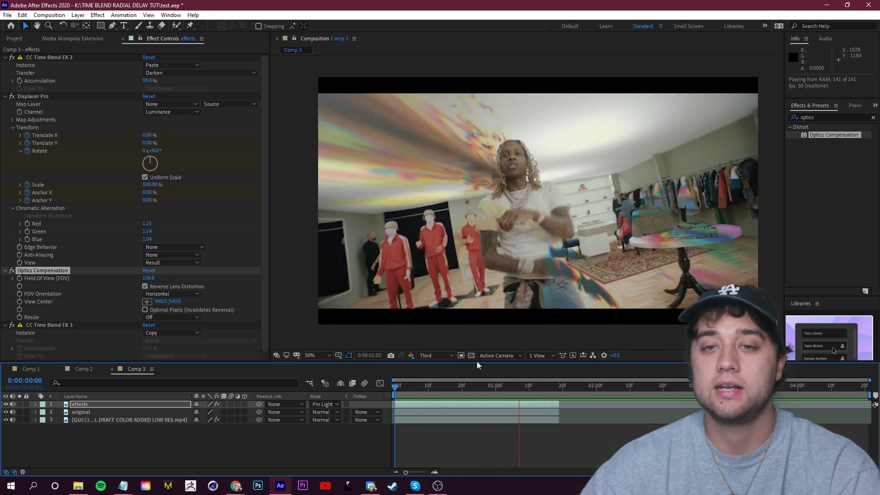
key("space")
left_click_drag(537, 386, 450, 394)
key("space")
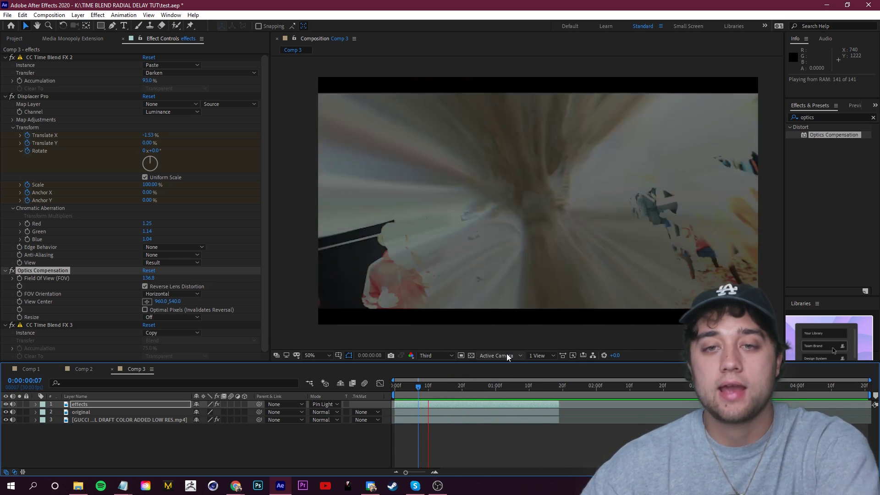
key("space")
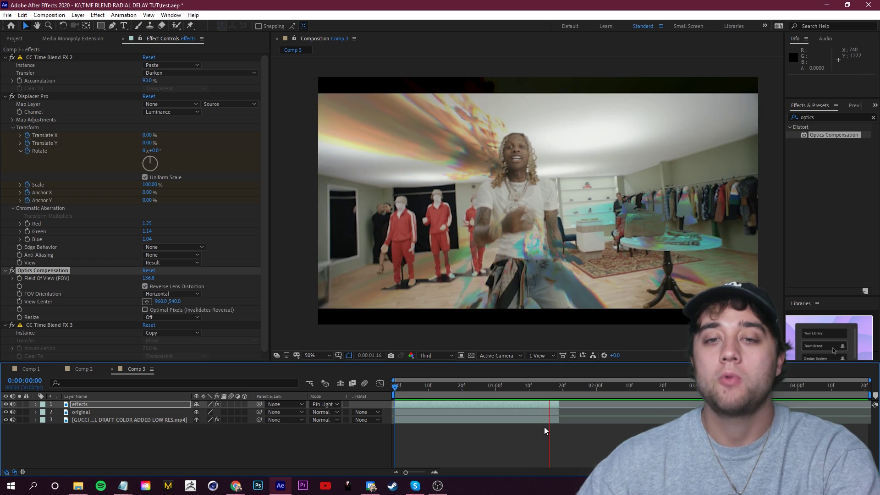
left_click_drag(544, 387, 411, 390)
key("space")
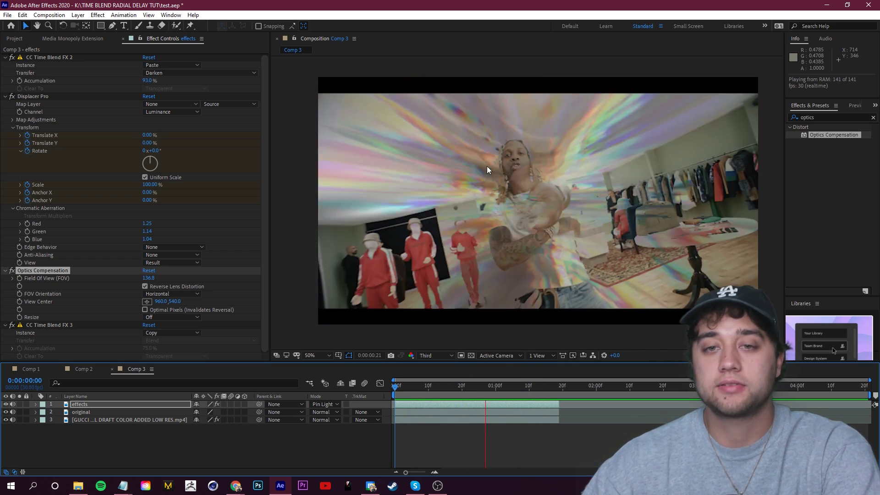
key("space")
left_click_drag(552, 391, 458, 392)
key("space")
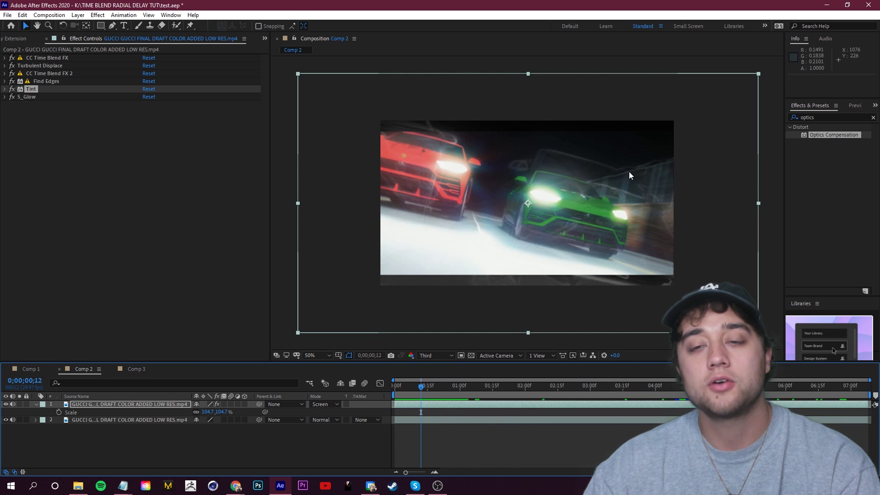
Scrub the car shot in Comp 2, and switch to Chrome to view the reference effect video in the r/AfterEffects Reddit post
mouse_move(430, 393)
left_mouse_down()
mouse_move(443, 387)
mouse_move(419, 387)
mouse_move(452, 388)
mouse_move(439, 388)
left_mouse_up()
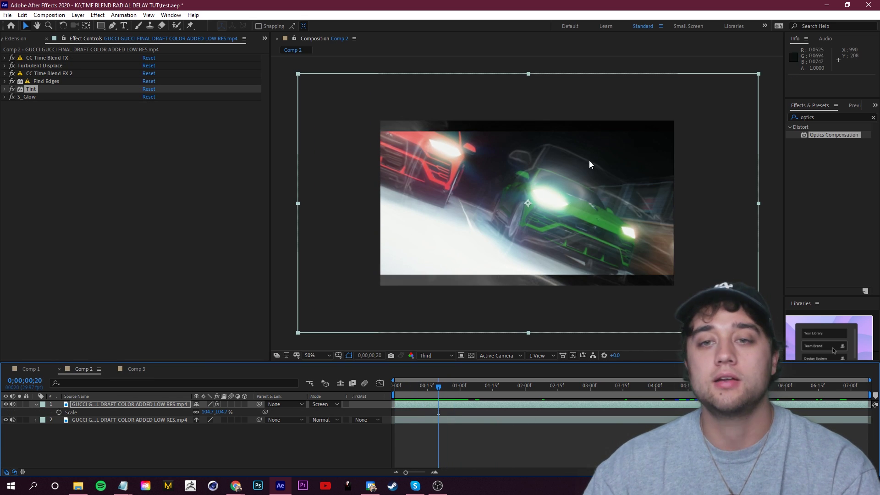
left_click(236, 487)
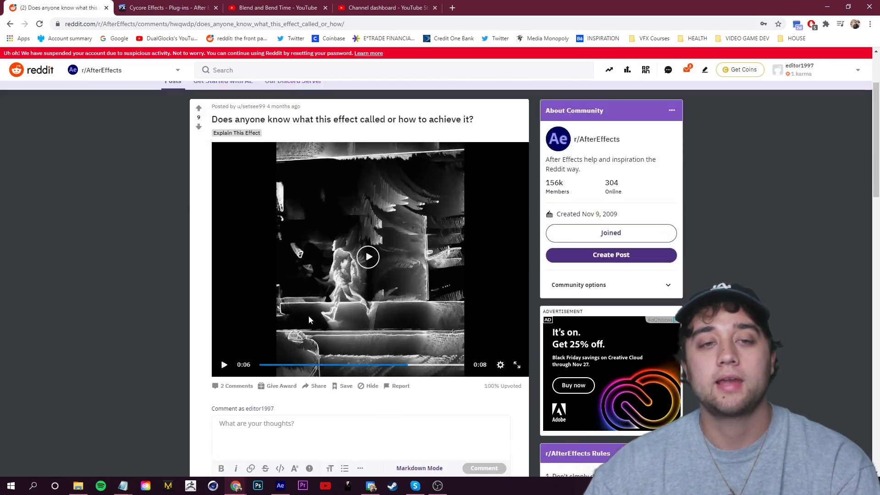
double_click(309, 315)
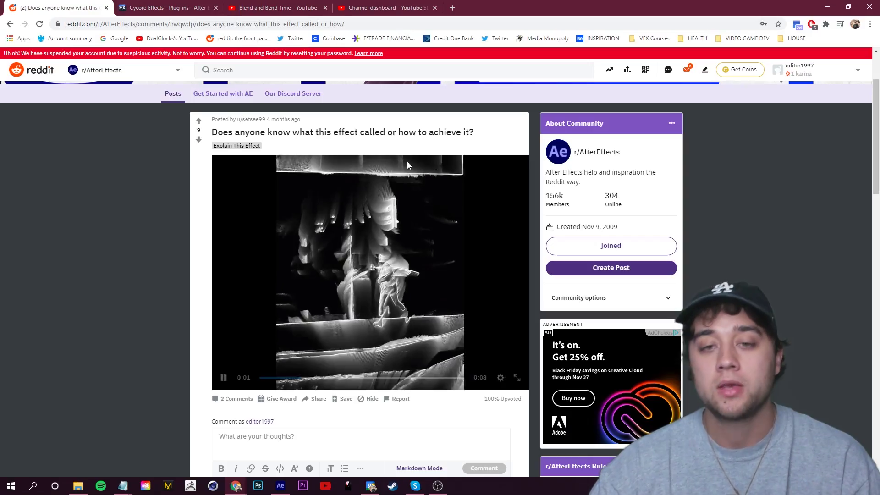
left_click(369, 284)
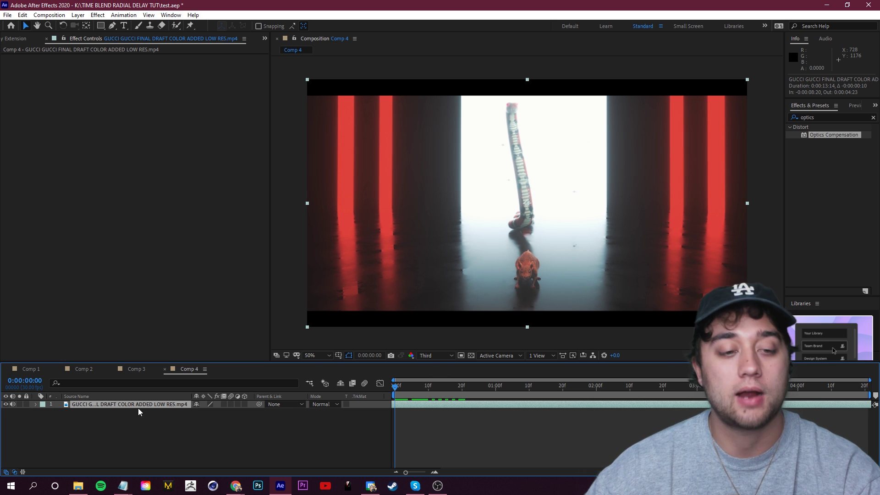
Apply CC Time Blend FX to the GUCCI GUCCI FINAL DRAFT clip in Comp 4
left_click(818, 117)
type("cc")
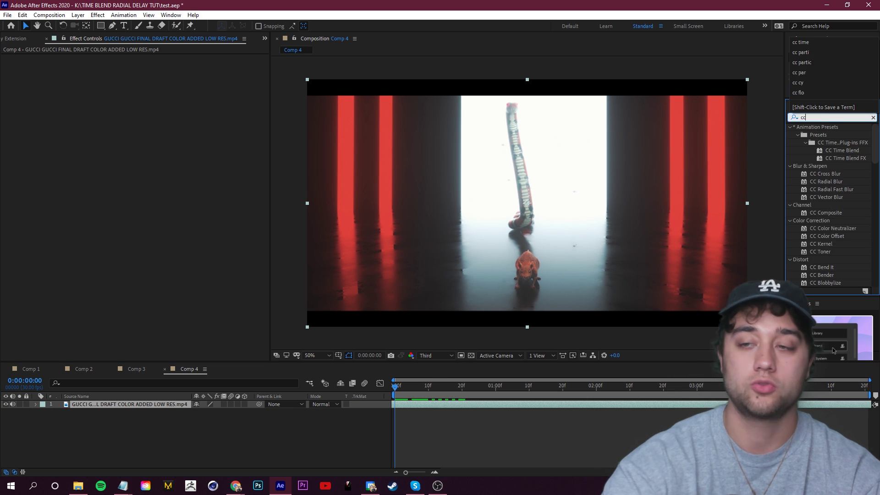
type(" time")
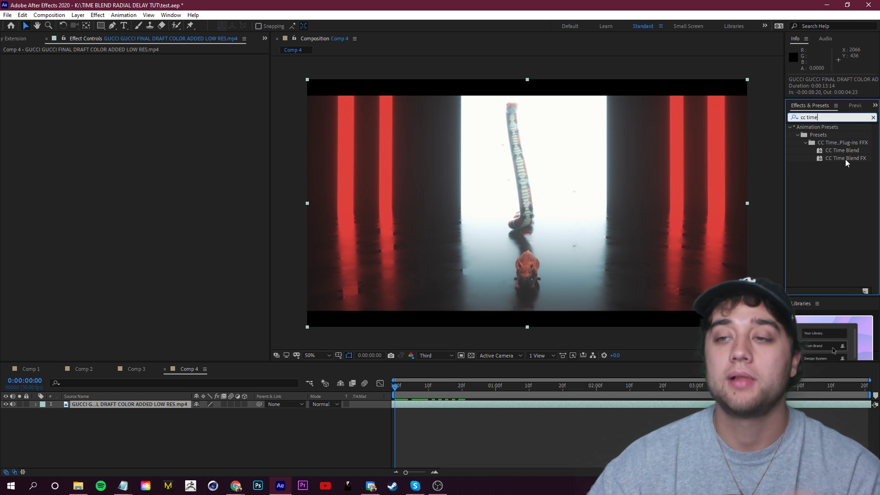
left_click_drag(845, 158, 137, 405)
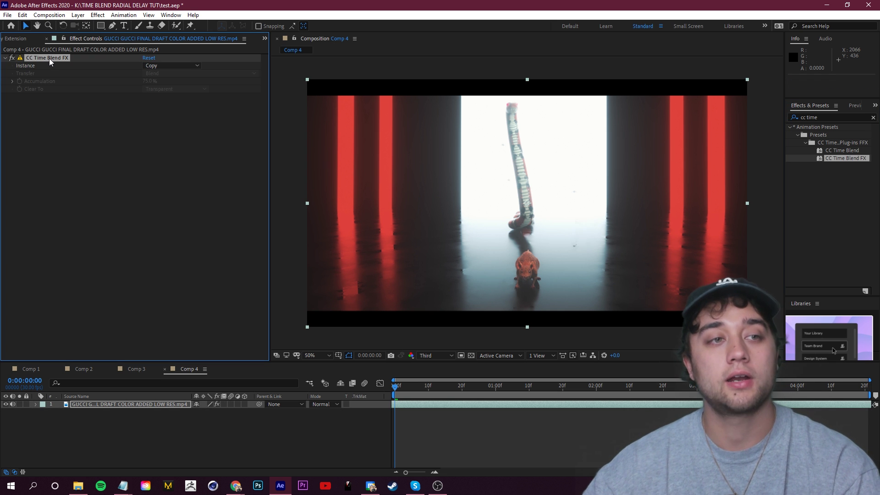
Duplicate CC Time Blend FX on the clip and set the first copy's Instance to Paste
key("ctrl+d")
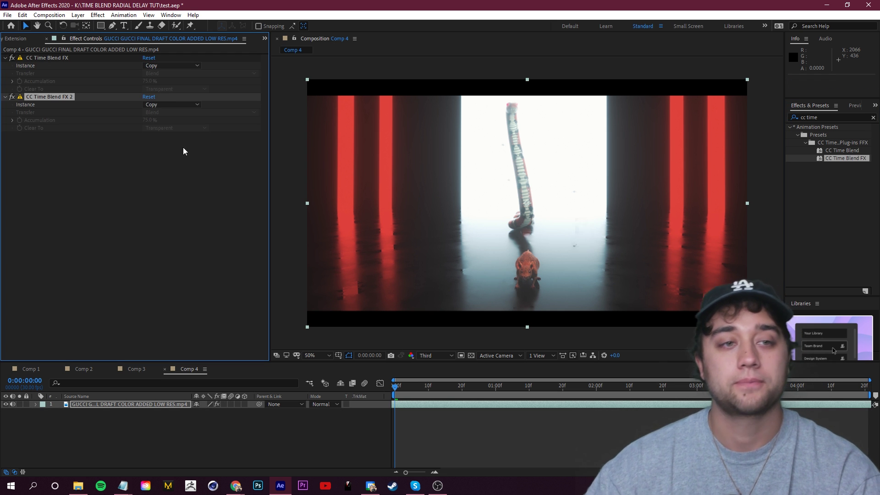
left_click(168, 66)
left_click(165, 85)
left_click(67, 58)
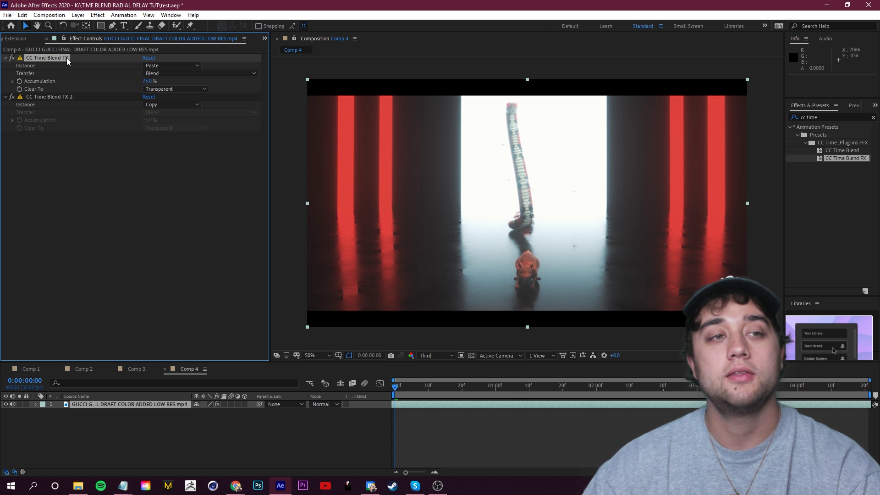
left_click(102, 151)
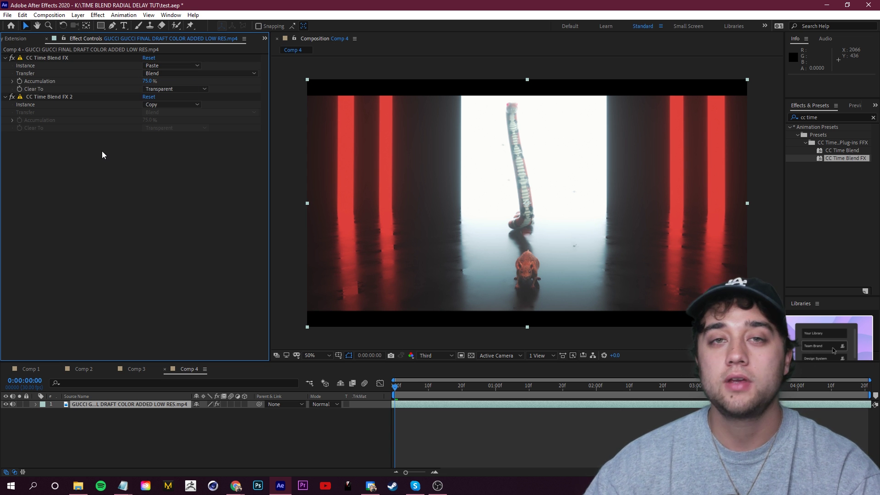
Insert Find Edges between the two CC Time Blend FX instances and try its Invert option
left_click(825, 117)
type("find edge")
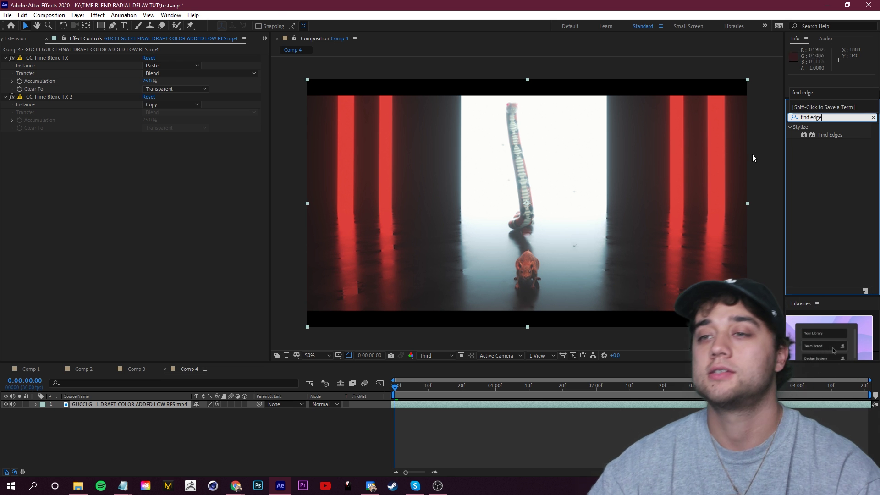
left_click_drag(830, 134, 755, 169)
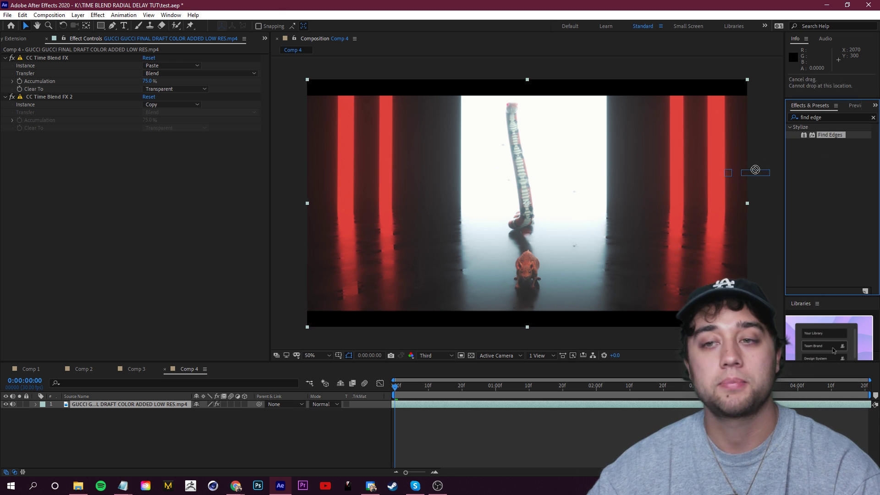
left_click_drag(24, 81, 59, 88)
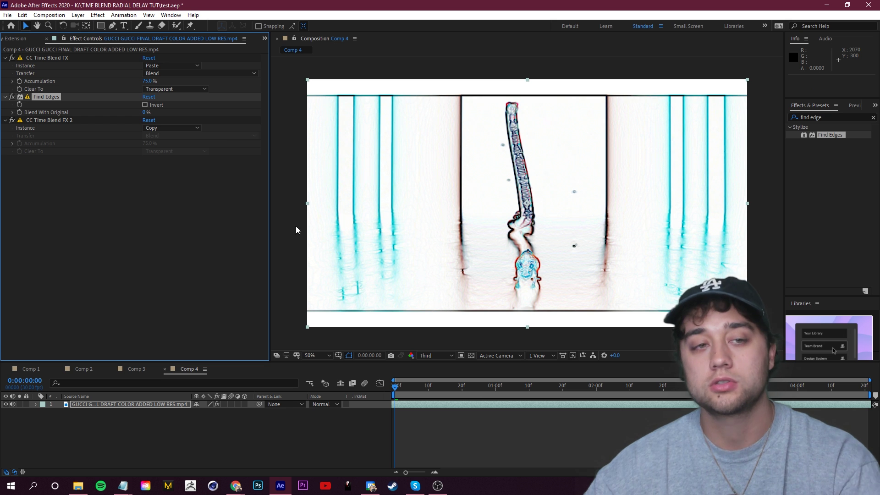
left_click(144, 105)
left_click(145, 106)
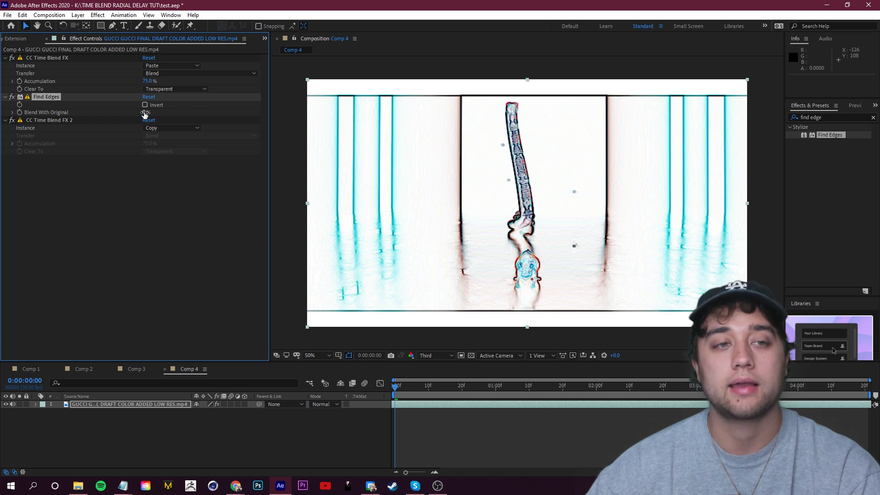
mouse_move(144, 113)
left_mouse_down()
mouse_move(193, 112)
mouse_move(138, 112)
left_mouse_up()
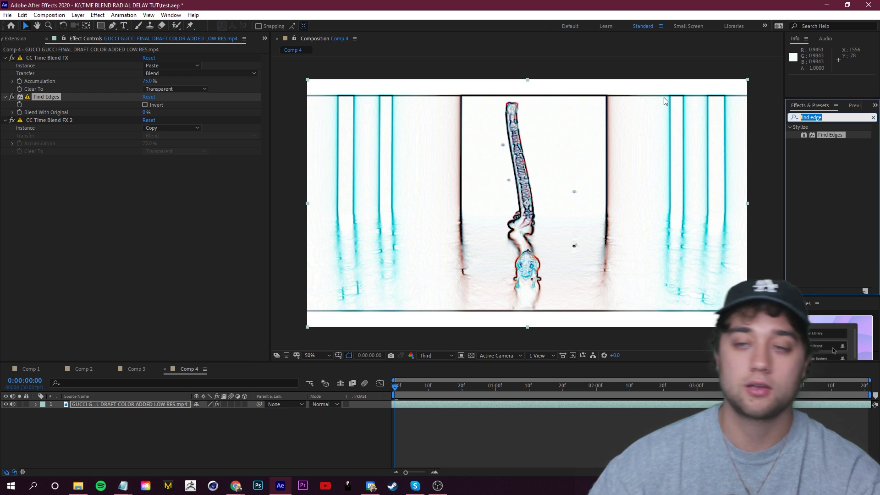
Add Tint after Find Edges, then turn on Find Edges' Invert and set its Blend With Original to 45%
type("tint")
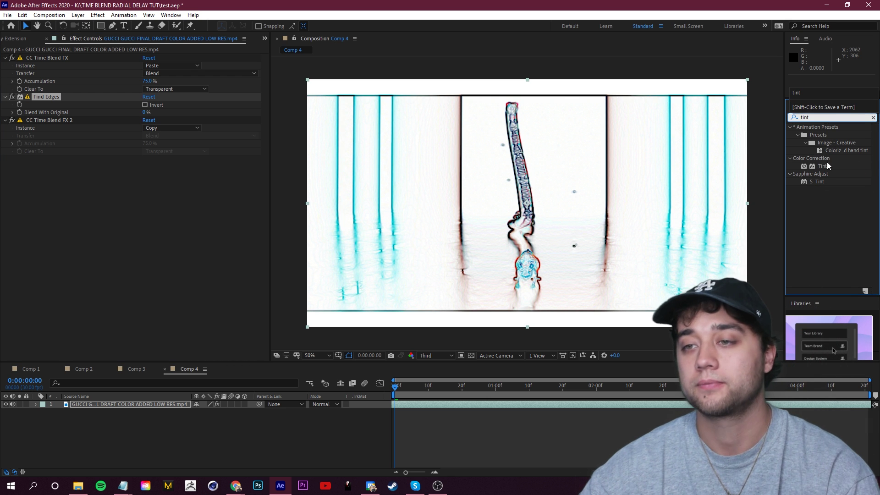
left_click_drag(61, 110, 77, 100)
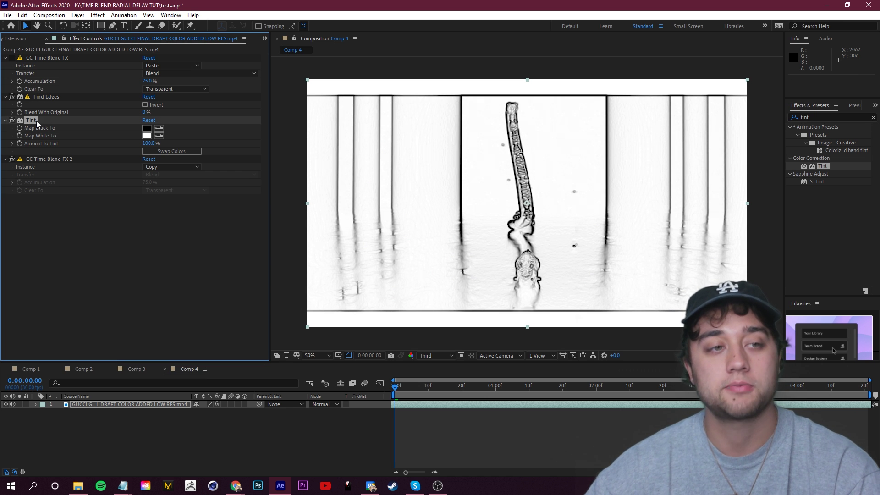
left_click(145, 105)
mouse_move(146, 112)
left_mouse_down()
mouse_move(174, 122)
mouse_move(148, 114)
left_mouse_up()
key("space")
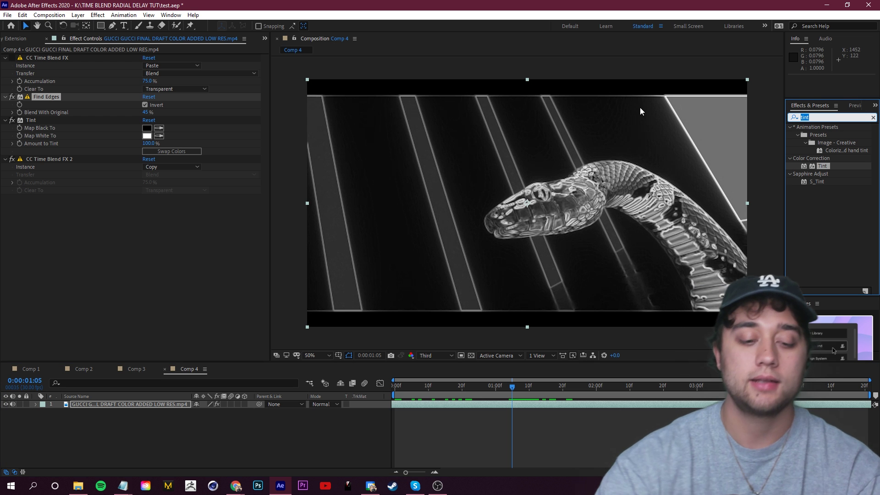
Insert Turbulent Displace between the first CC Time Blend FX and Find Edges, try Amount 613 and undo that change
type("turbule")
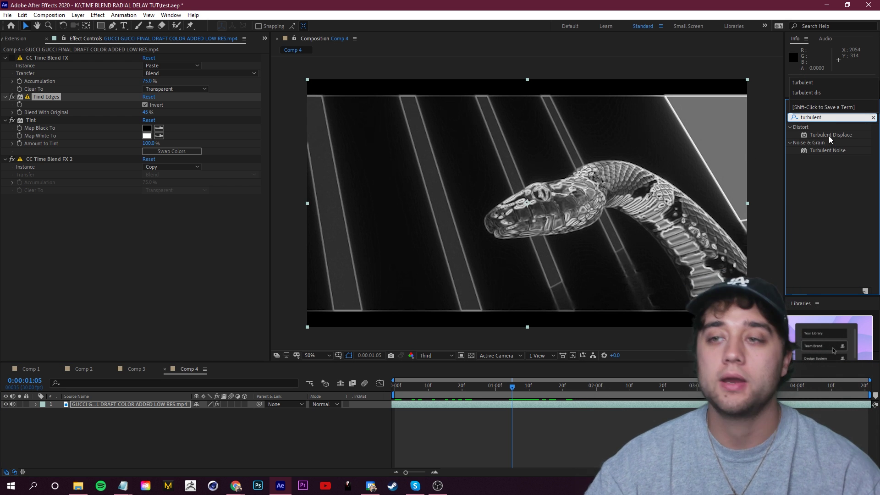
left_click_drag(829, 135, 134, 123)
left_click_drag(95, 99, 96, 99)
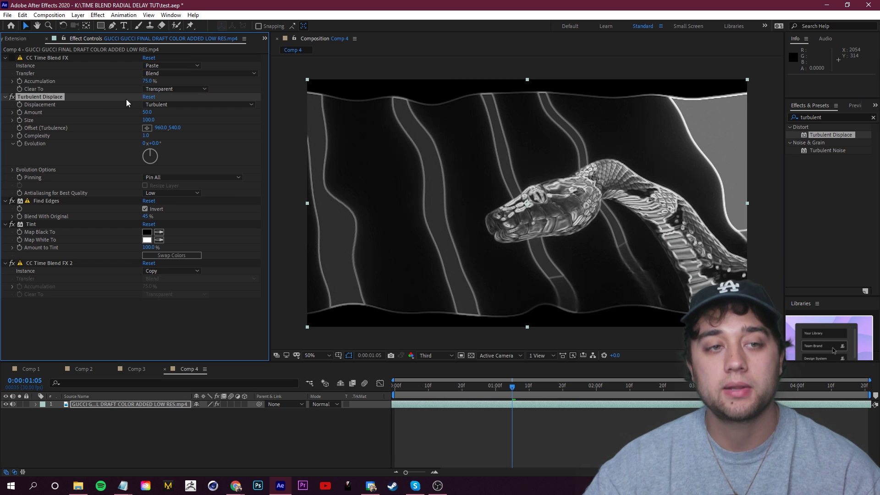
left_click_drag(148, 112, 548, 302)
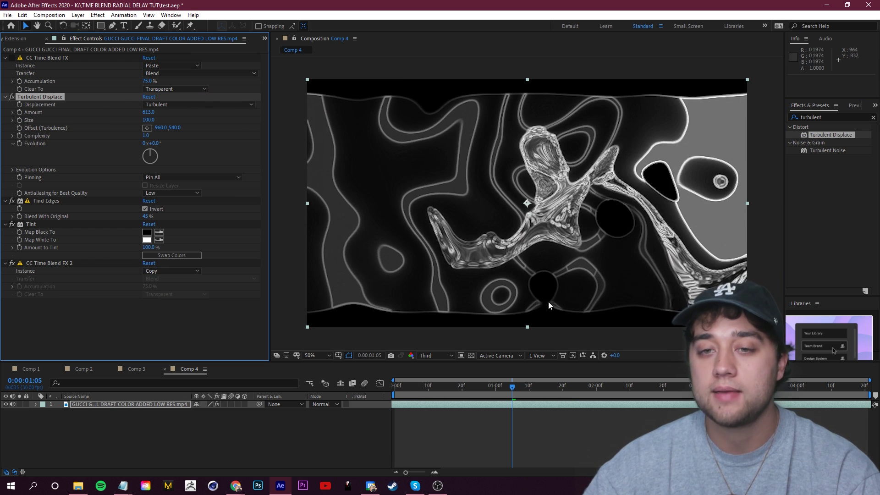
key("ctrl+z")
mouse_move(513, 395)
left_mouse_down()
mouse_move(439, 391)
mouse_move(566, 394)
mouse_move(503, 399)
left_mouse_up()
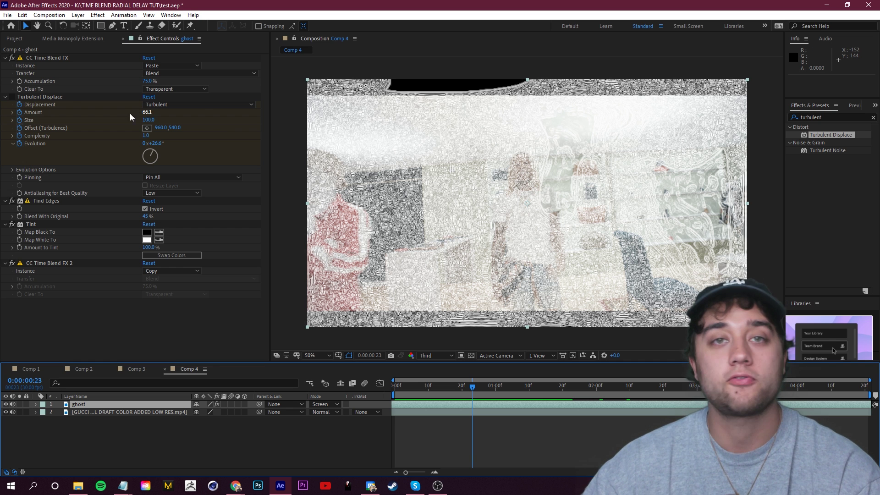
Purge the image cache memory and replay Comp 4 from the first frame
left_click(22, 15)
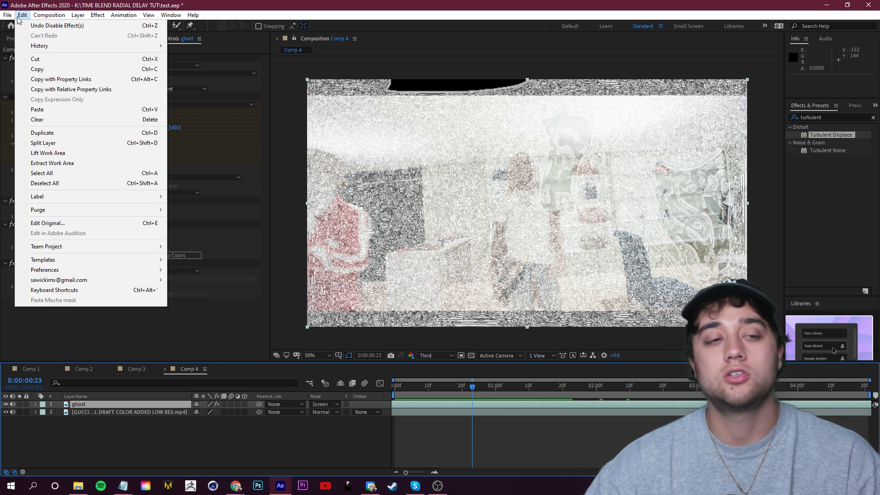
mouse_move(87, 209)
left_click(221, 239)
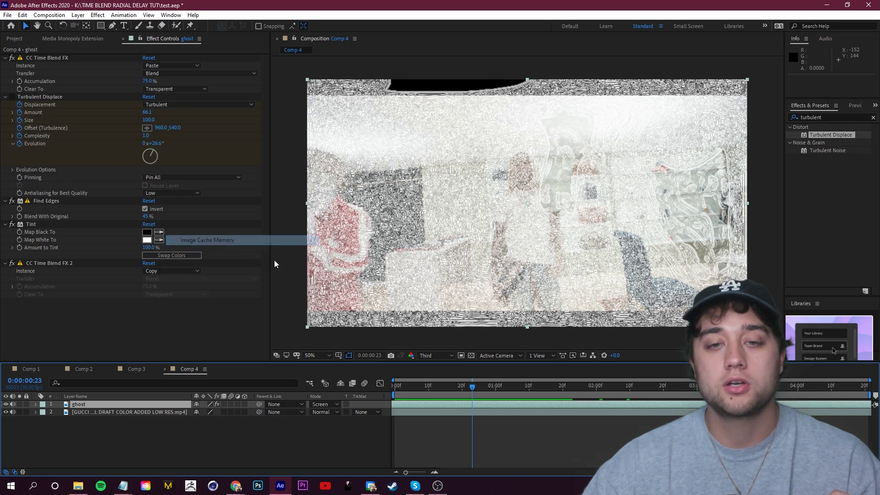
left_click_drag(463, 393, 384, 397)
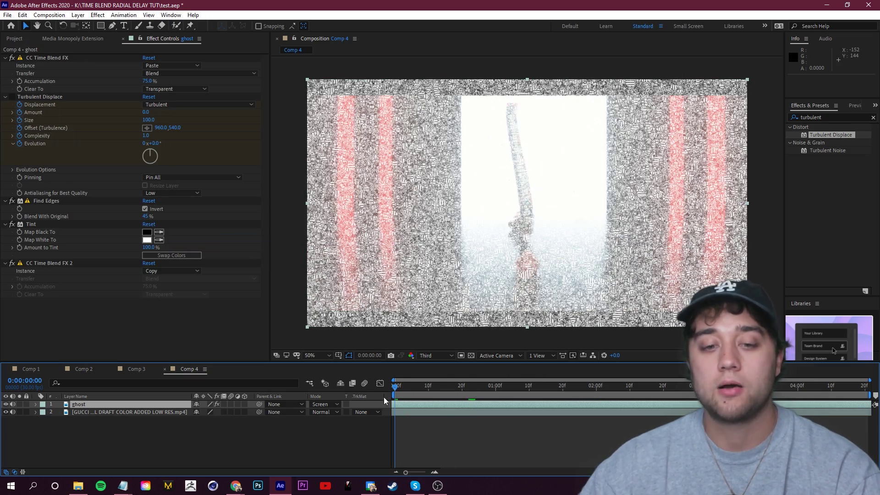
key("space")
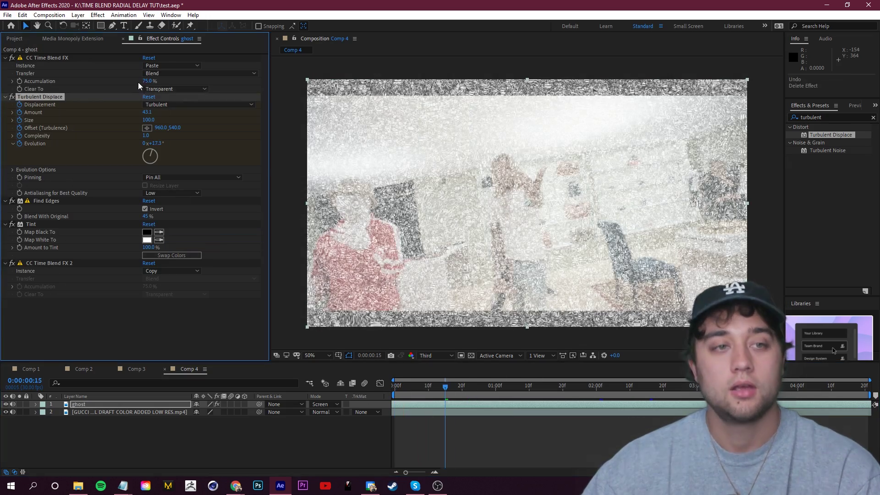
Lower the first CC Time Blend FX's Accumulation to 0% on the ghost layer, checking at 0:00:01:29
left_click_drag(140, 82, 118, 84)
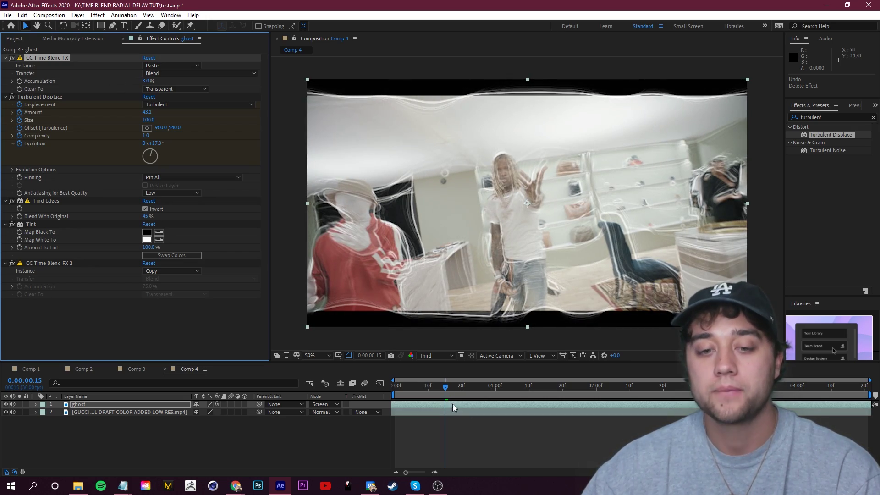
left_click_drag(409, 388, 592, 390)
left_click_drag(146, 82, 133, 79)
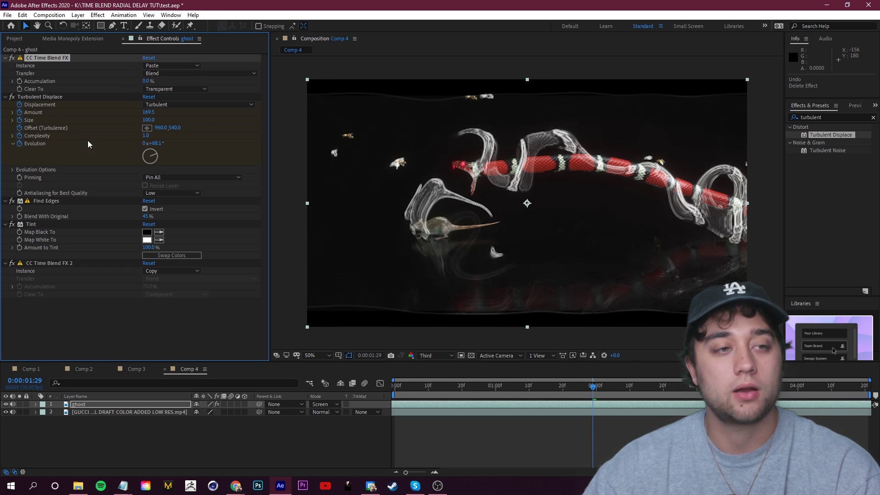
Disable Turbulent Displace on the ghost layer, scale the layer up to 123% and check the offset trails along the timeline
left_click(12, 97)
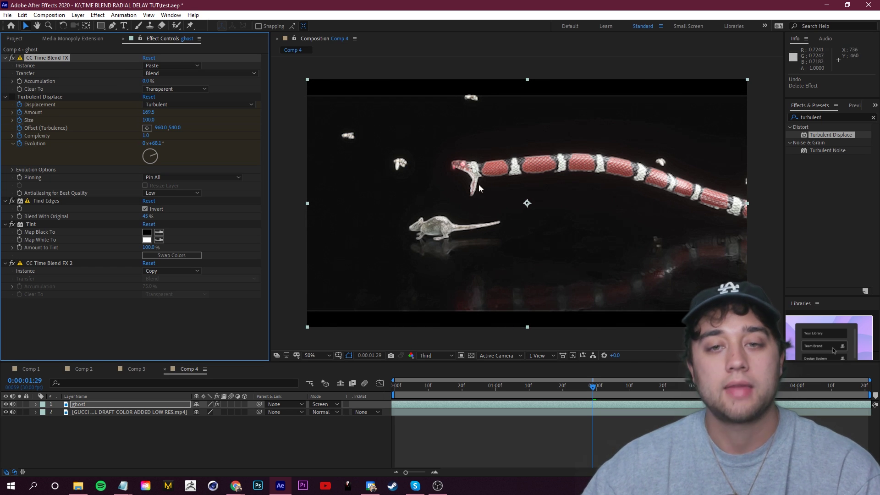
key("s")
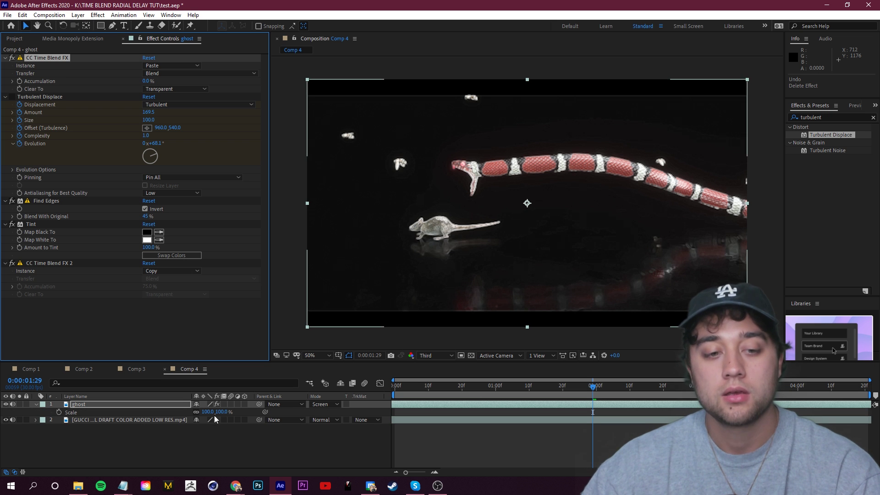
left_click_drag(213, 412, 246, 412)
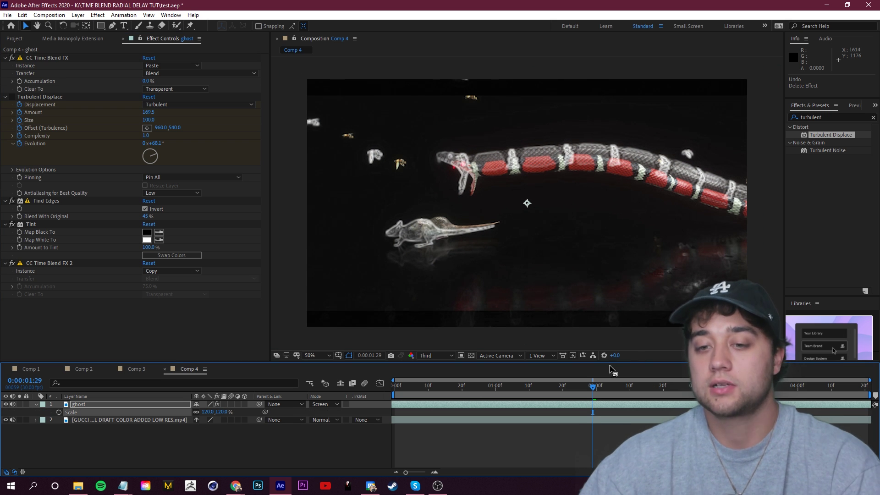
left_click_drag(215, 412, 242, 412)
left_click_drag(594, 386, 823, 395)
key("comma")
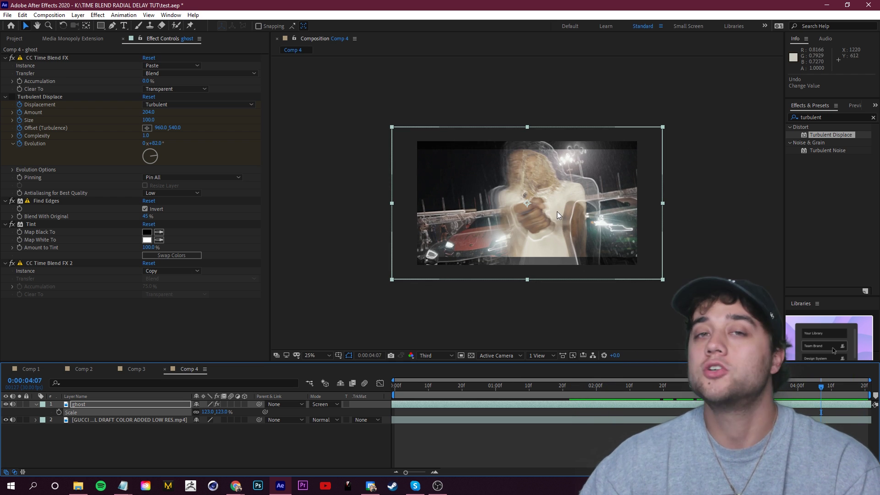
Insert S_Flicker between Turbulent Displace and Find Edges with Amplitude 1, and scrub Comp 4 to check the trails
left_click(825, 117)
type("flicker")
left_click_drag(827, 227, 97, 198)
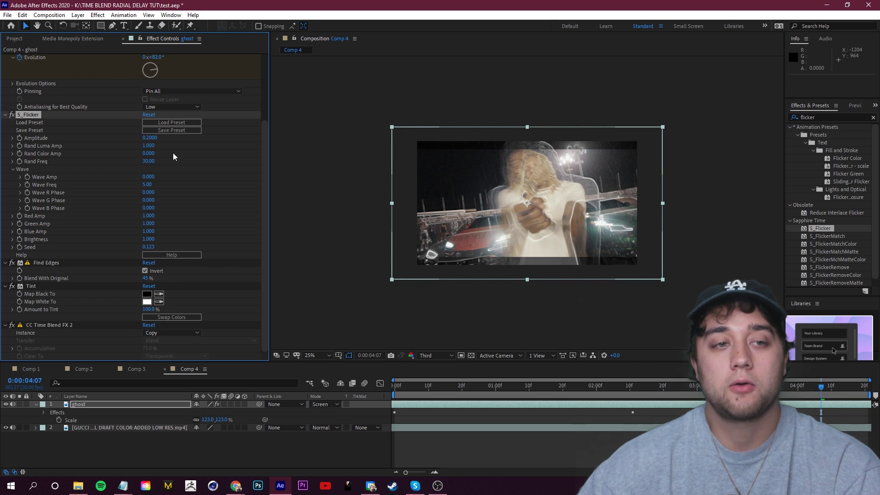
left_click(149, 138)
type("1")
key("Return")
left_click_drag(821, 388, 757, 388)
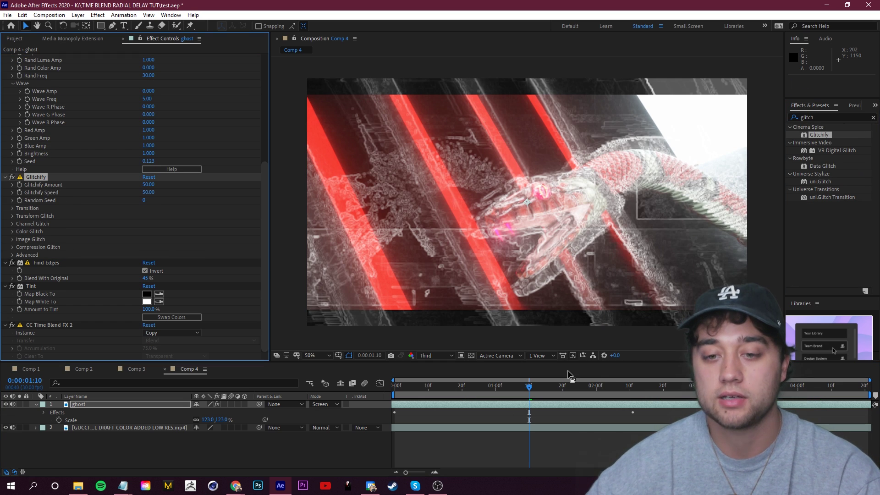
left_click_drag(531, 387, 741, 396)
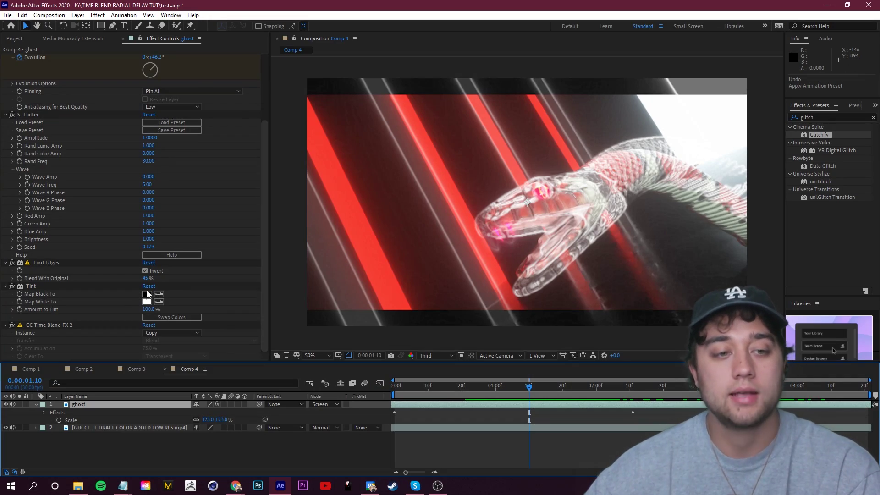
Set Tint's Map White To colour to red on the ghost layer and scrub through the red trails
left_click(147, 301)
left_click_drag(133, 28, 219, 24)
left_click(213, 24)
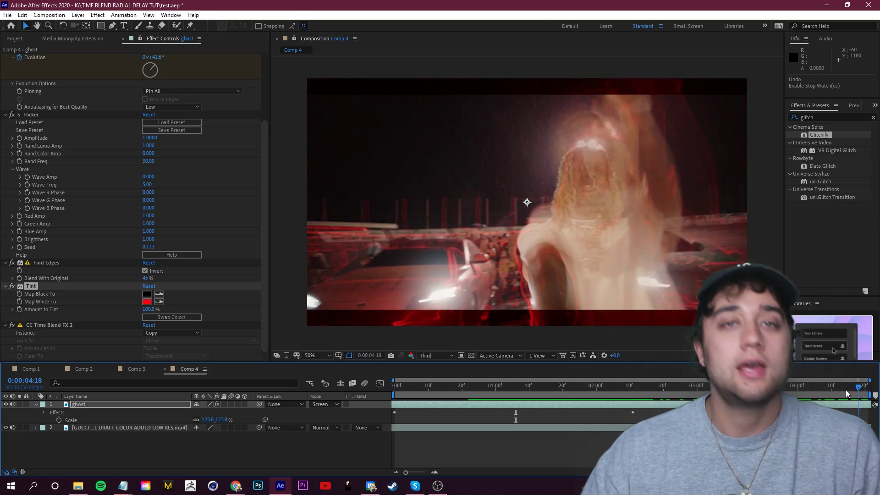
left_click_drag(400, 404, 587, 406)
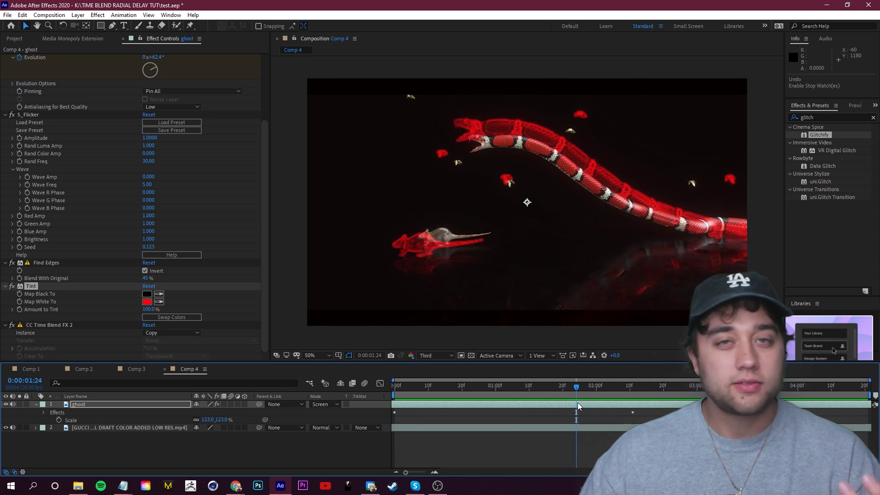